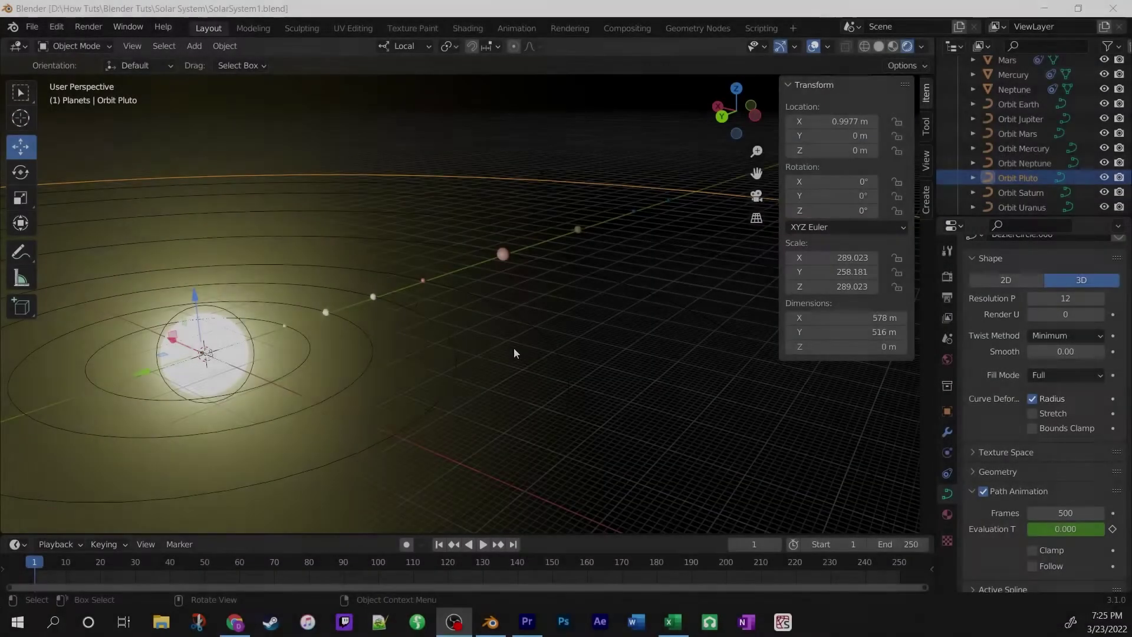
# Step: Select the camera and align it to a high overhead view at about (-300, -329, 206) m
pyautogui.moveTo(516, 348); pyautogui.dragTo(450, 387, button='middle')
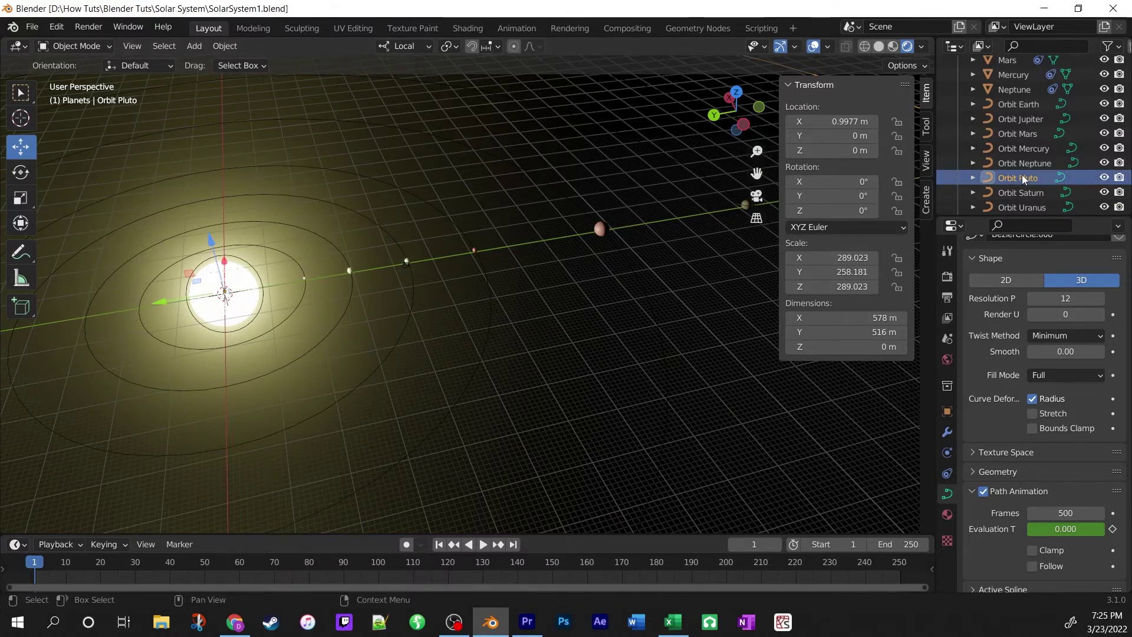
pyautogui.scroll(5, 1006, 148)
pyautogui.click(1009, 94)
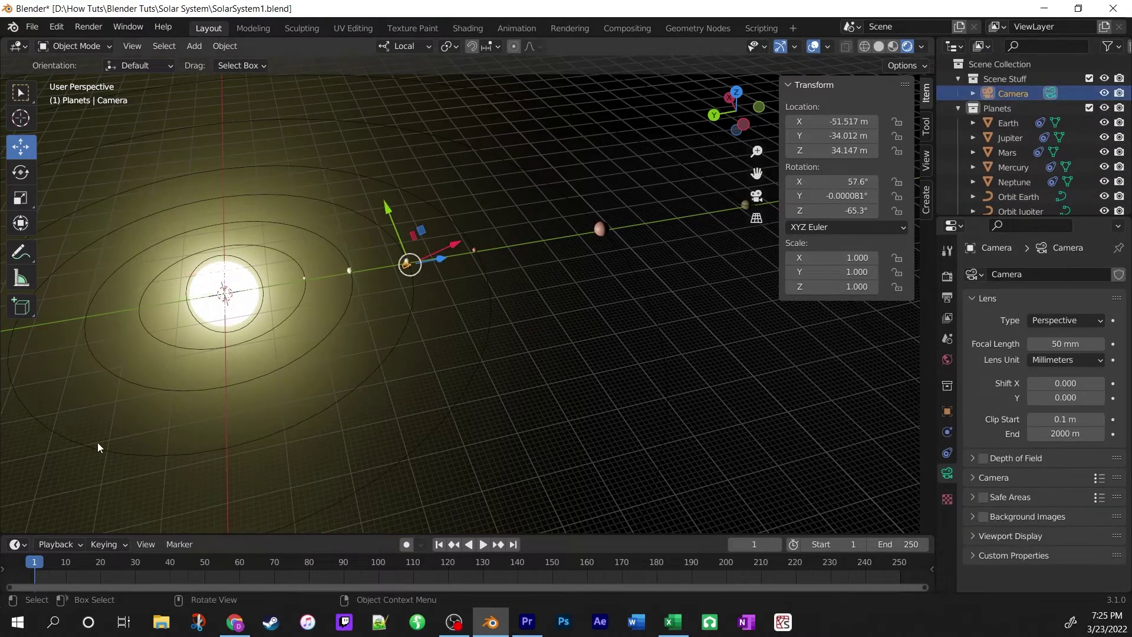
pyautogui.moveTo(489, 416); pyautogui.dragTo(462, 401, button='middle')
pyautogui.scroll(-1, 462, 405)
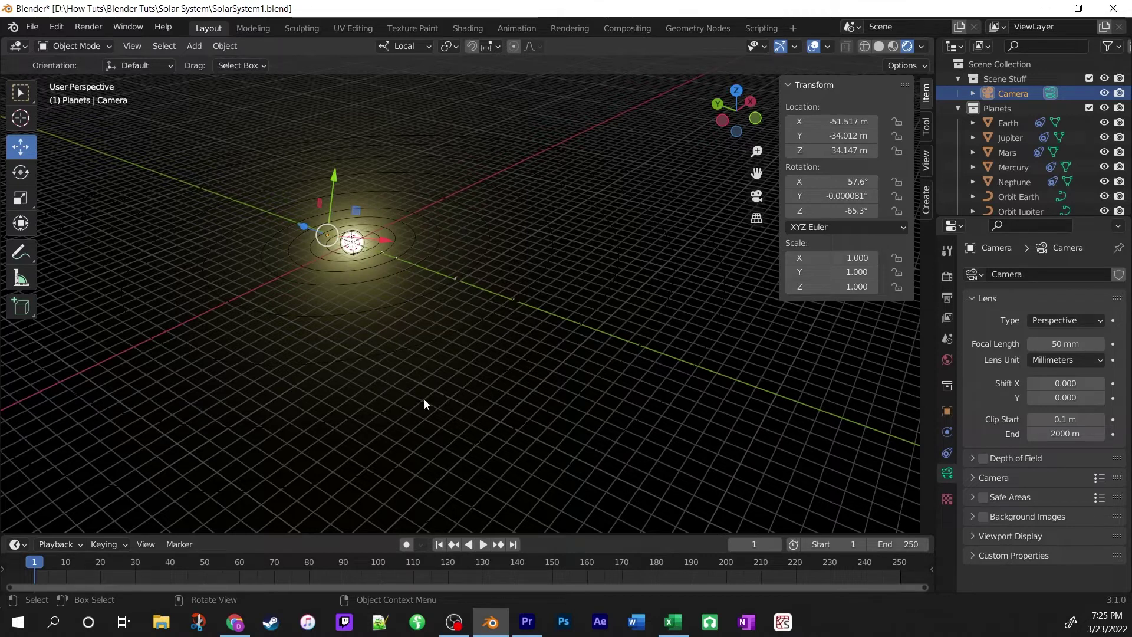
pyautogui.press('ctrl+alt+KP_0')
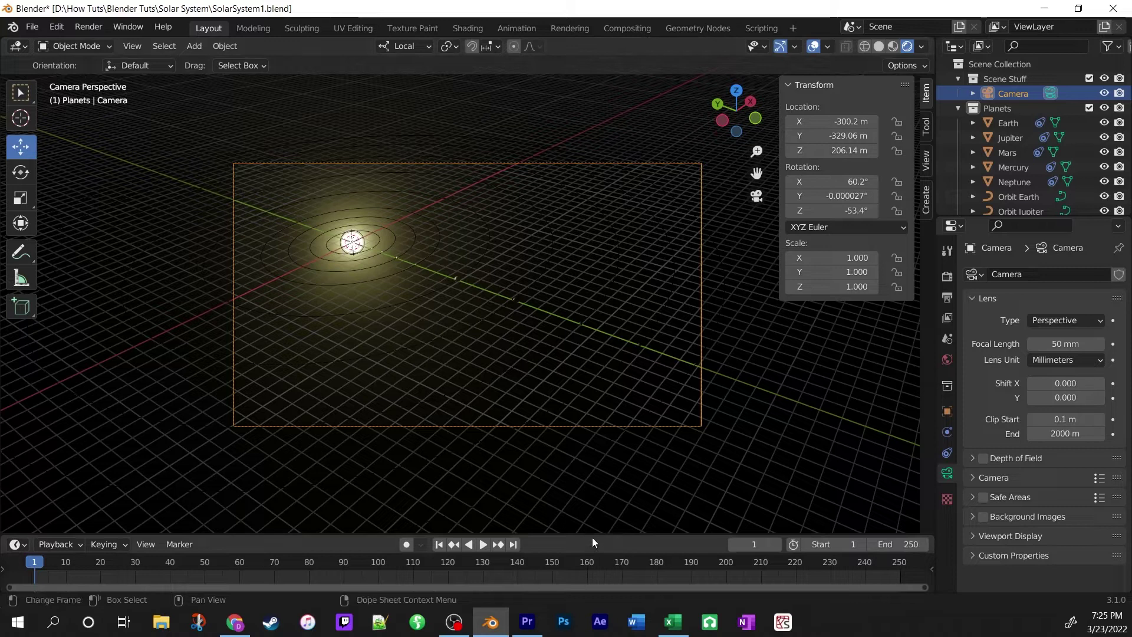
# Step: Enlarge the timeline, test playback, and turn on Auto Keying
pyautogui.moveTo(593, 536); pyautogui.dragTo(592, 503)
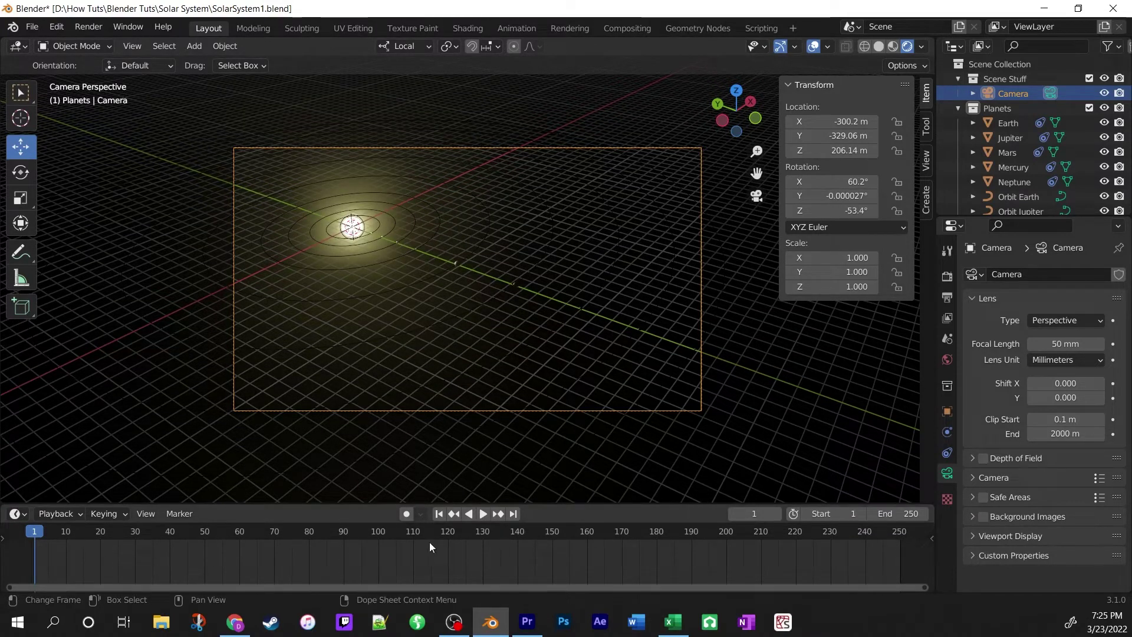
pyautogui.press('space')
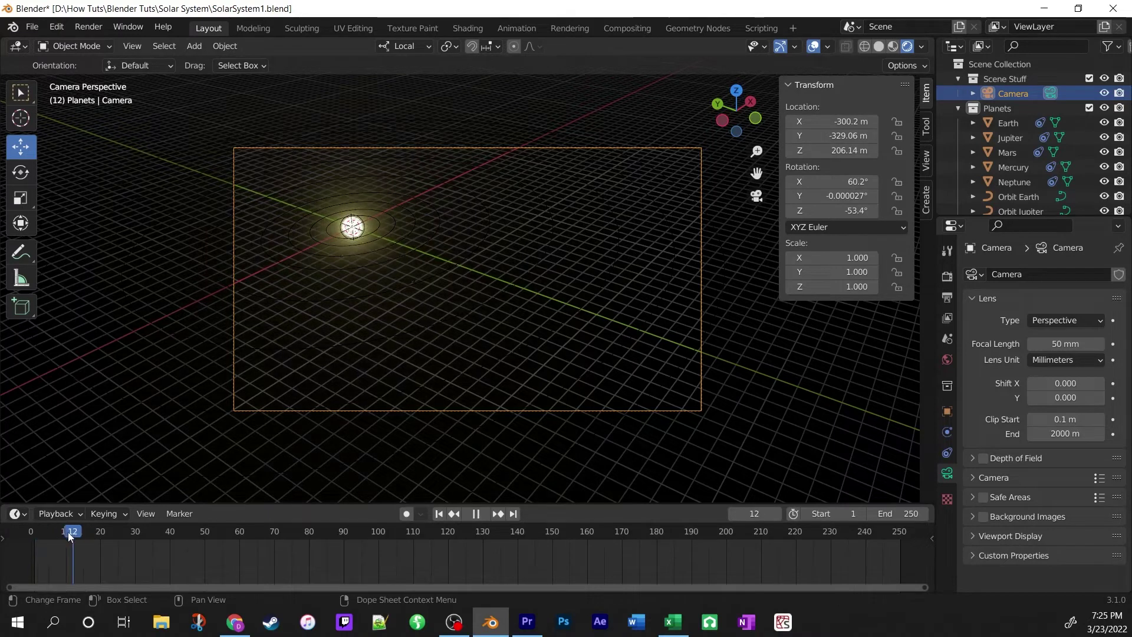
pyautogui.press('Escape')
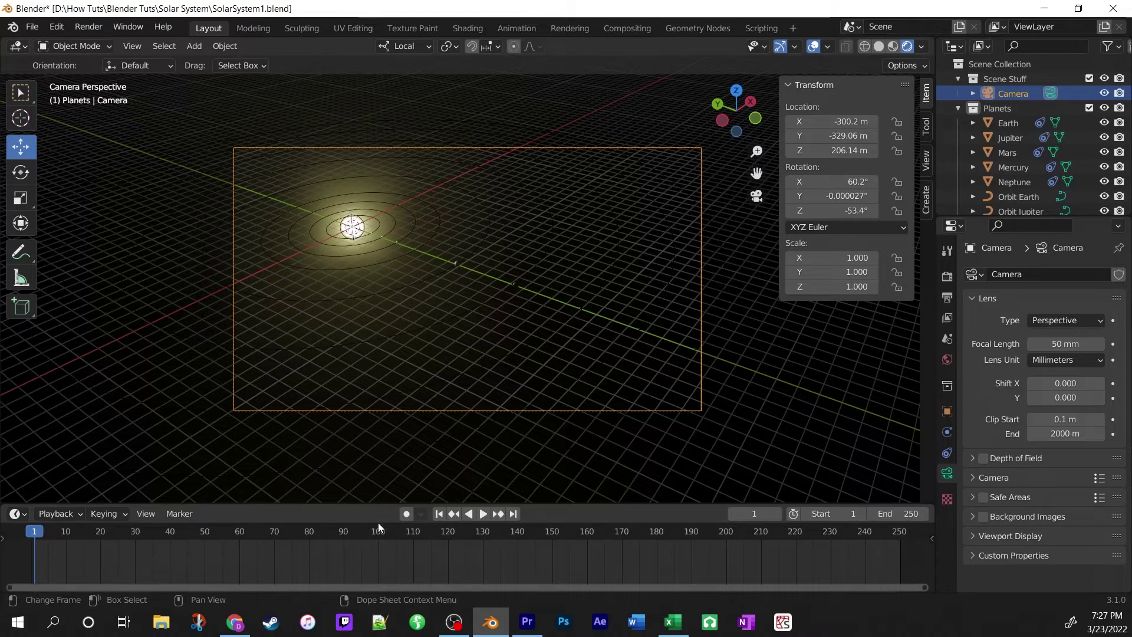
pyautogui.click(407, 514)
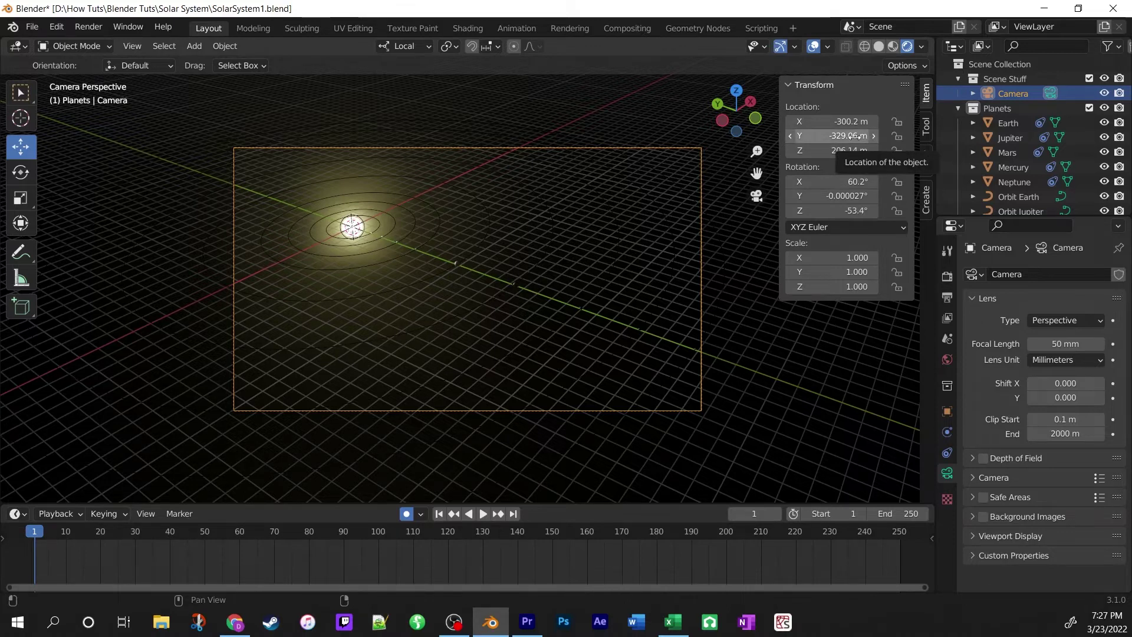
# Step: Insert frame-1 keyframes on the camera's Location and Rotation
pyautogui.press('i')
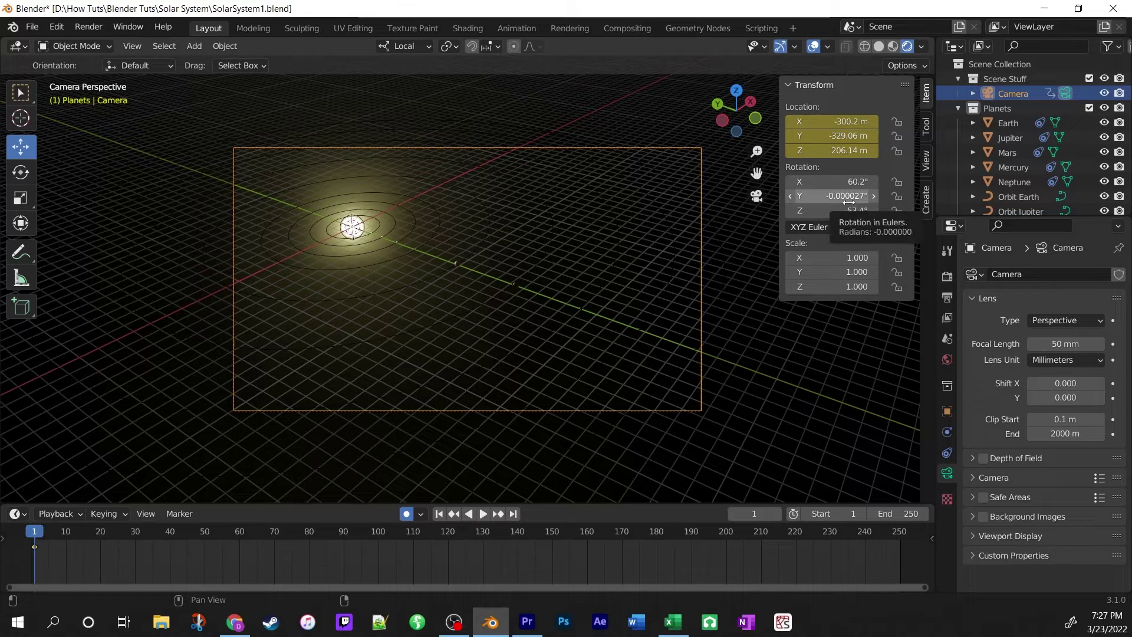
pyautogui.press('i')
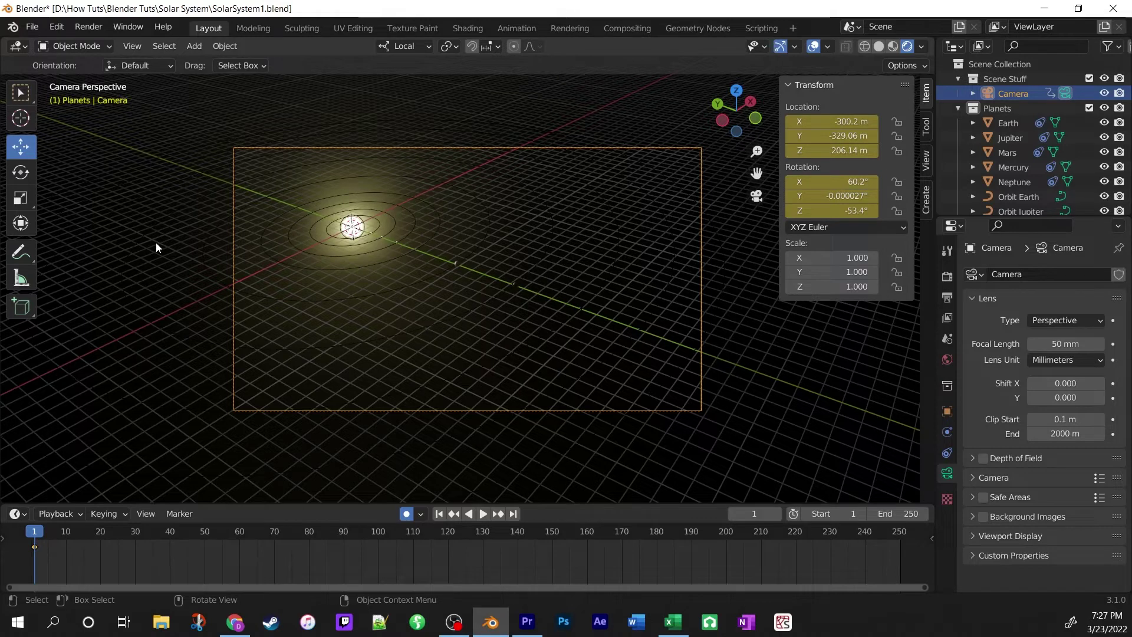
pyautogui.press('i')
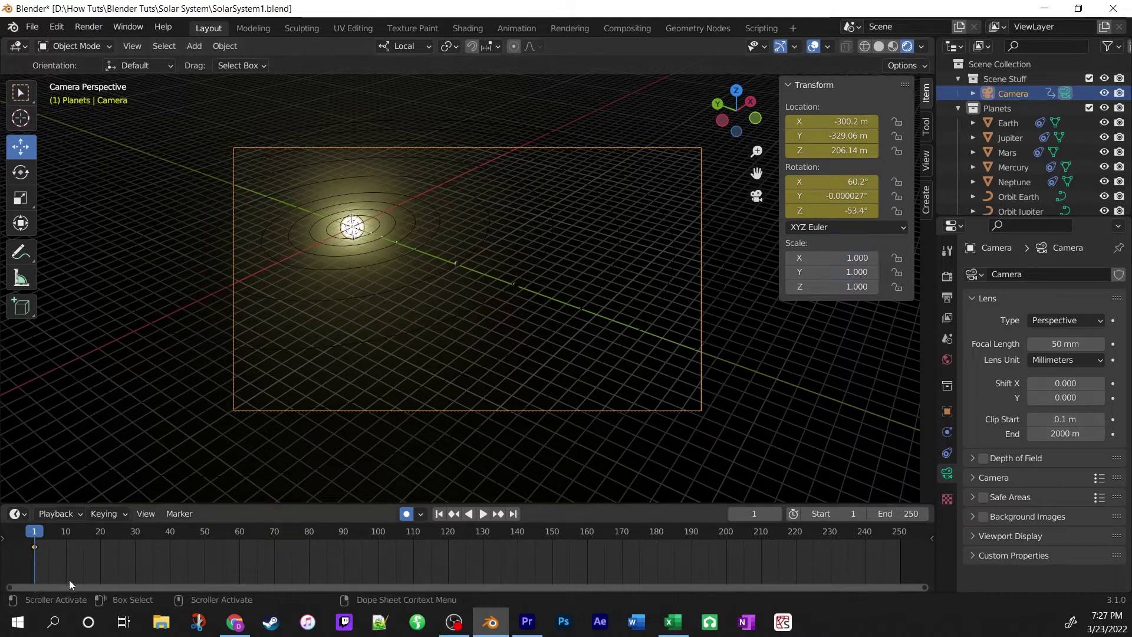
# Step: Move the playhead to frame 100 and set the animation End frame to 500
pyautogui.moveTo(35, 533); pyautogui.dragTo(377, 553)
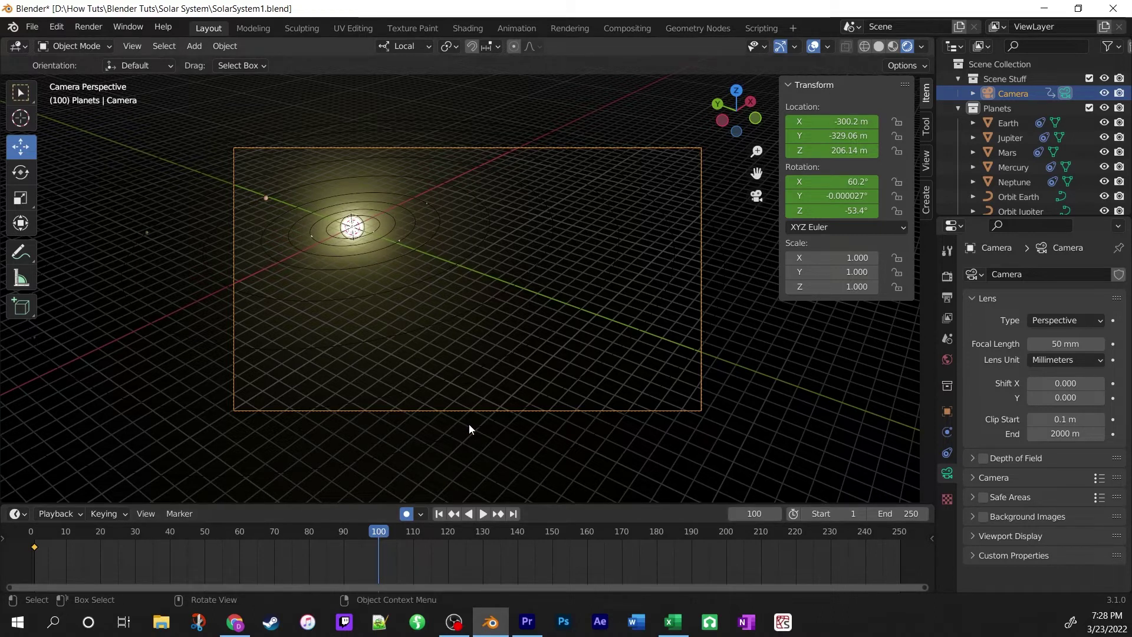
pyautogui.click(912, 514)
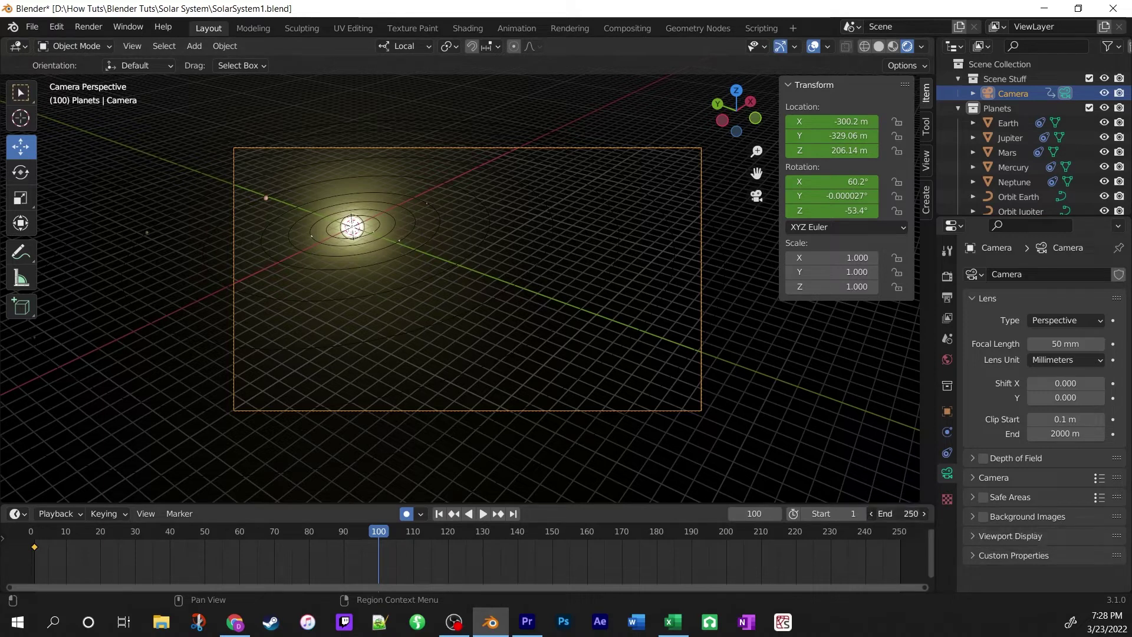
pyautogui.write('500')
pyautogui.press('Return')
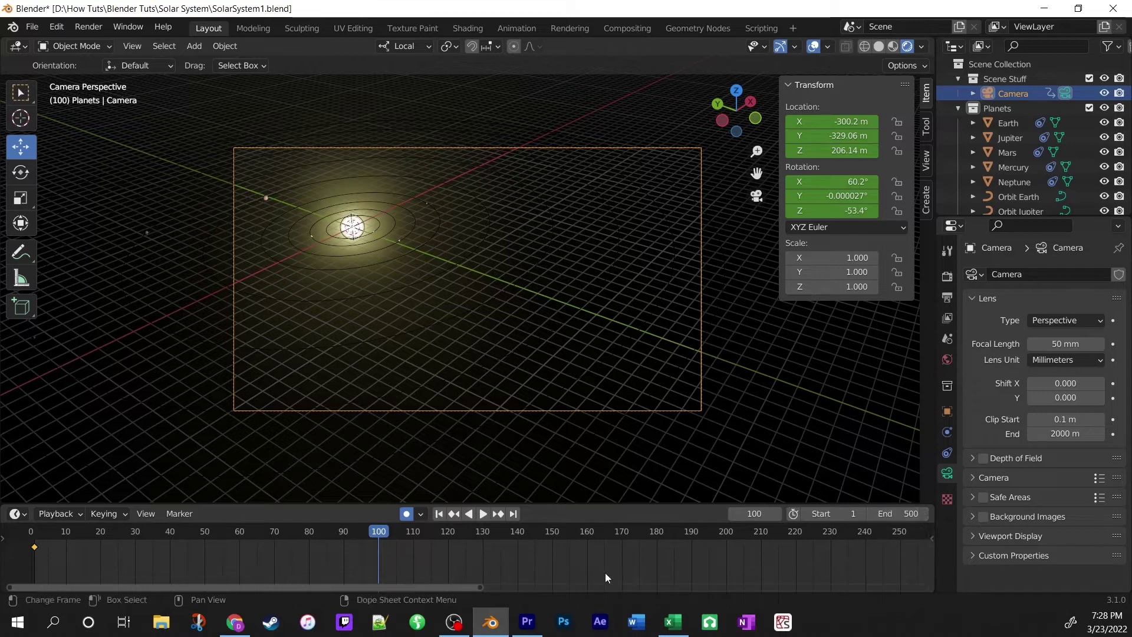
pyautogui.scroll(-5, 454, 565)
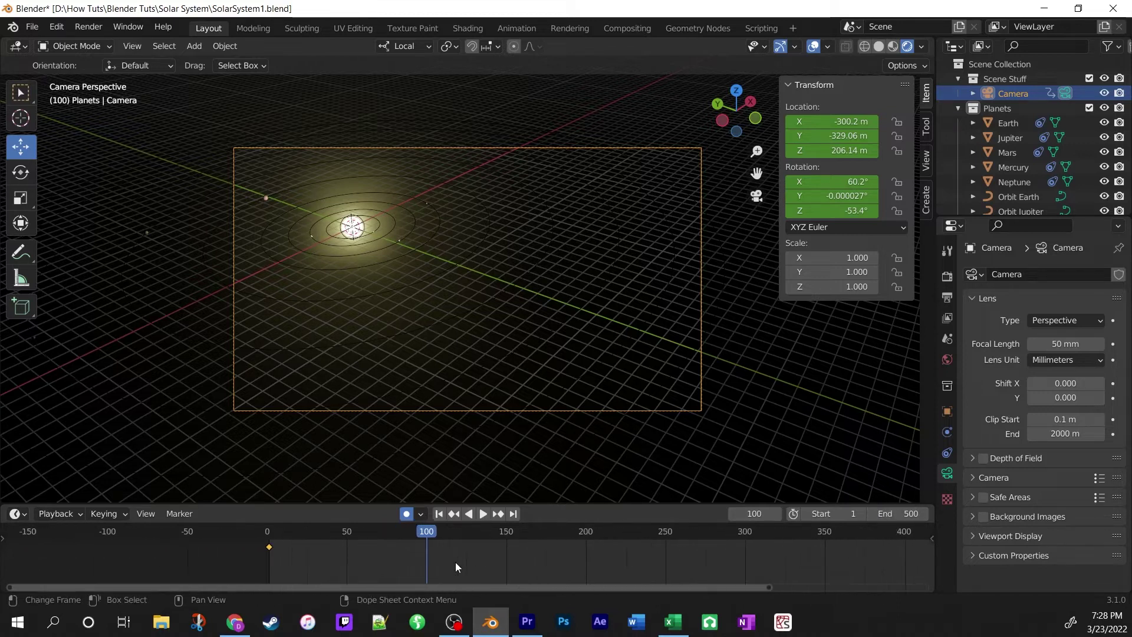
pyautogui.scroll(-3, 456, 565)
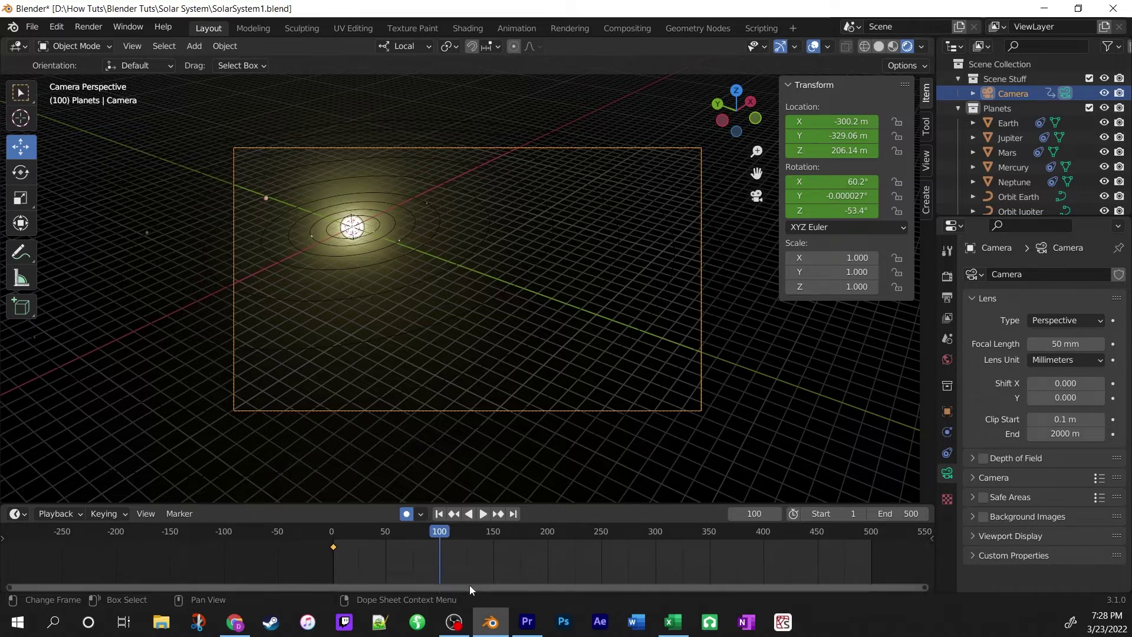
pyautogui.moveTo(470, 586); pyautogui.dragTo(600, 582)
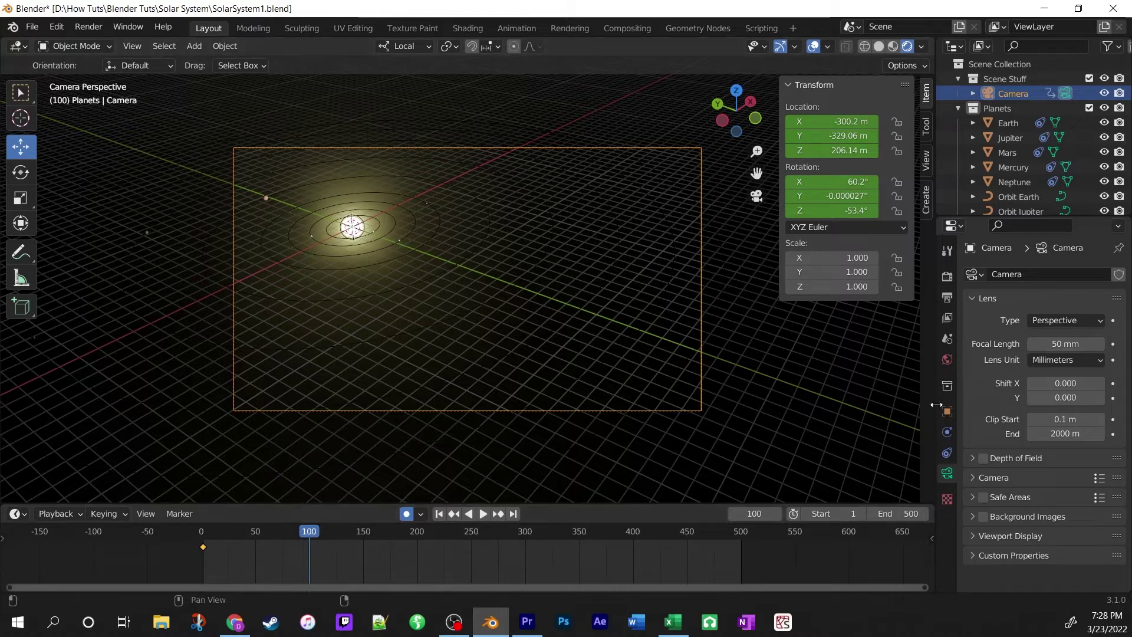
# Step: Display the Output Properties: 1920×1080, frames 1–500, PNG format
pyautogui.click(948, 277)
pyautogui.click(947, 298)
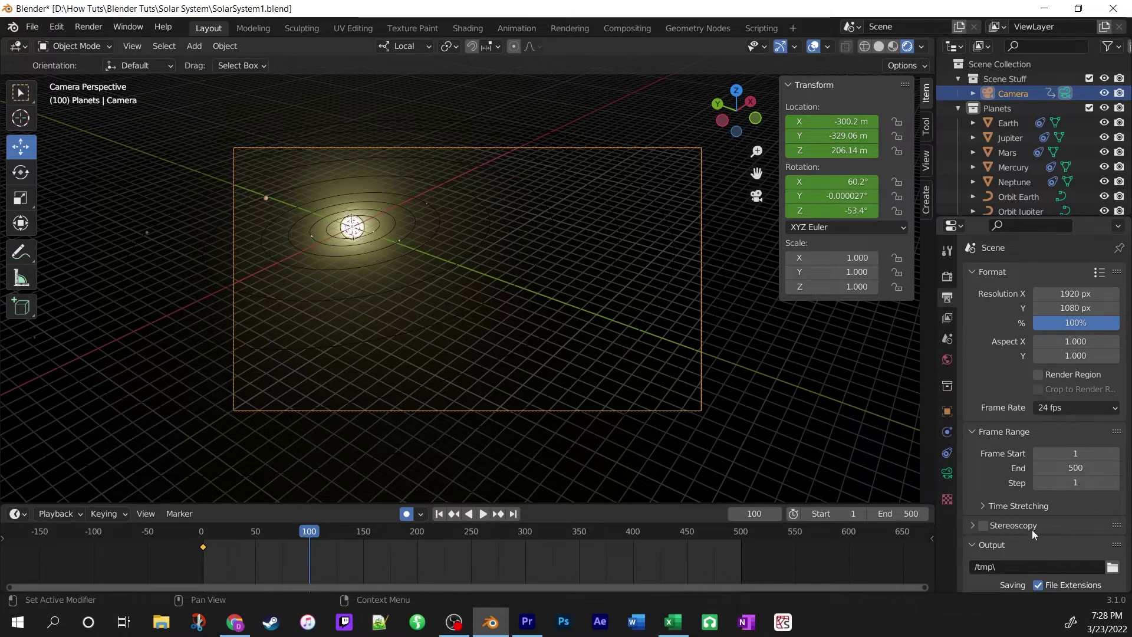
pyautogui.scroll(-4, 1014, 539)
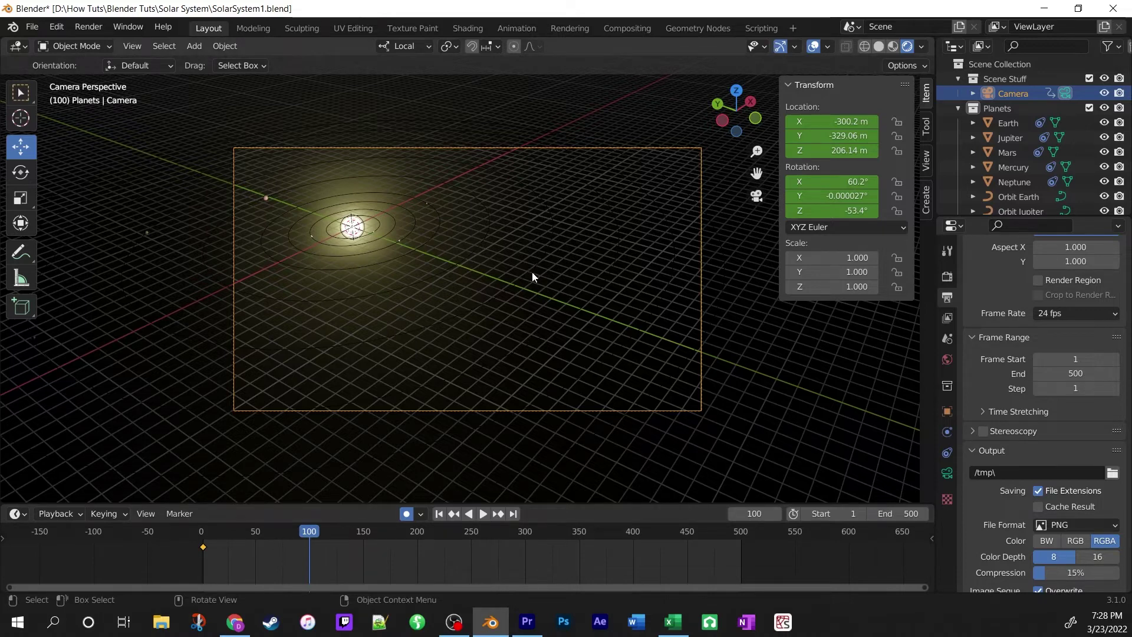
# Step: Orbit to a low, level angle and snap the camera there, about (-4, -226, 63) m
pyautogui.moveTo(553, 250); pyautogui.dragTo(523, 233, button='middle')
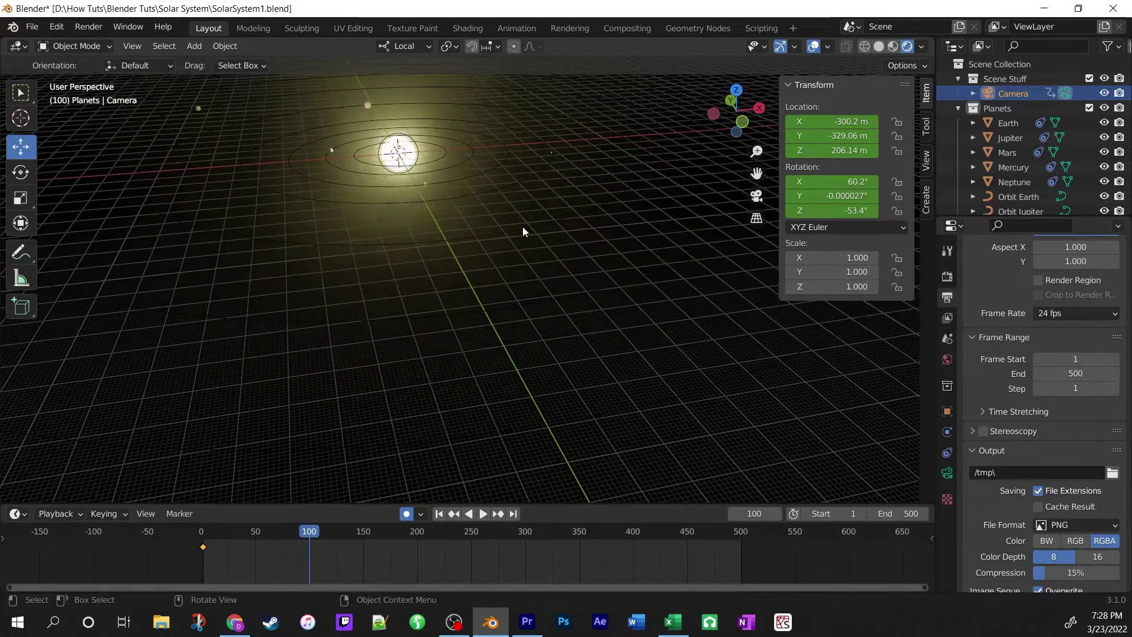
pyautogui.moveTo(497, 190); pyautogui.dragTo(469, 265, button='middle')
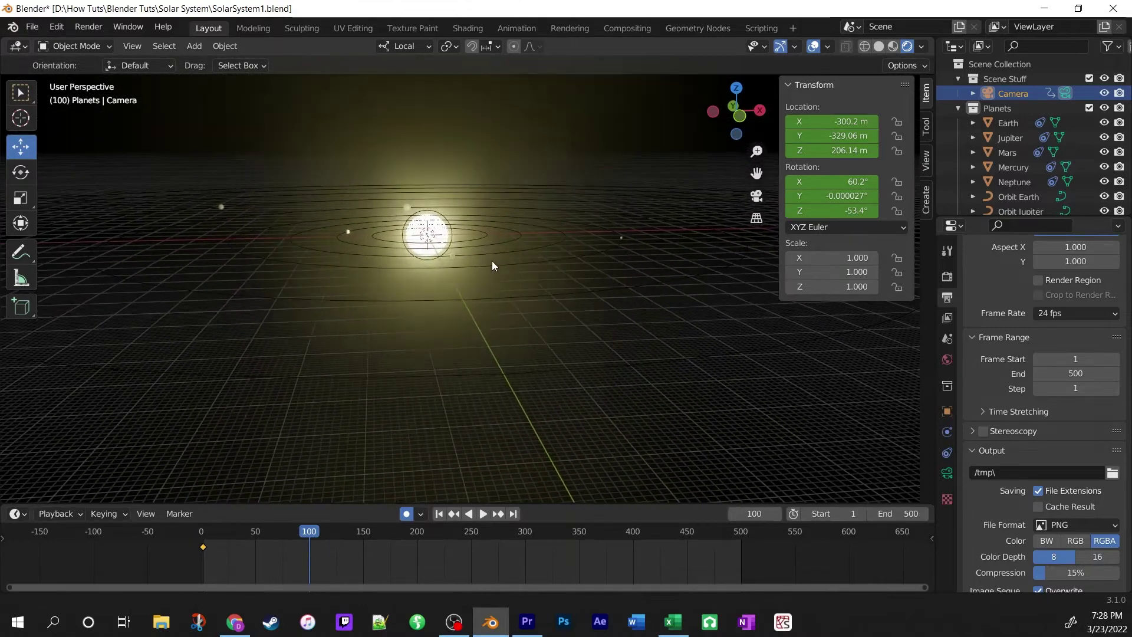
pyautogui.moveTo(546, 257); pyautogui.dragTo(498, 282, button='middle')
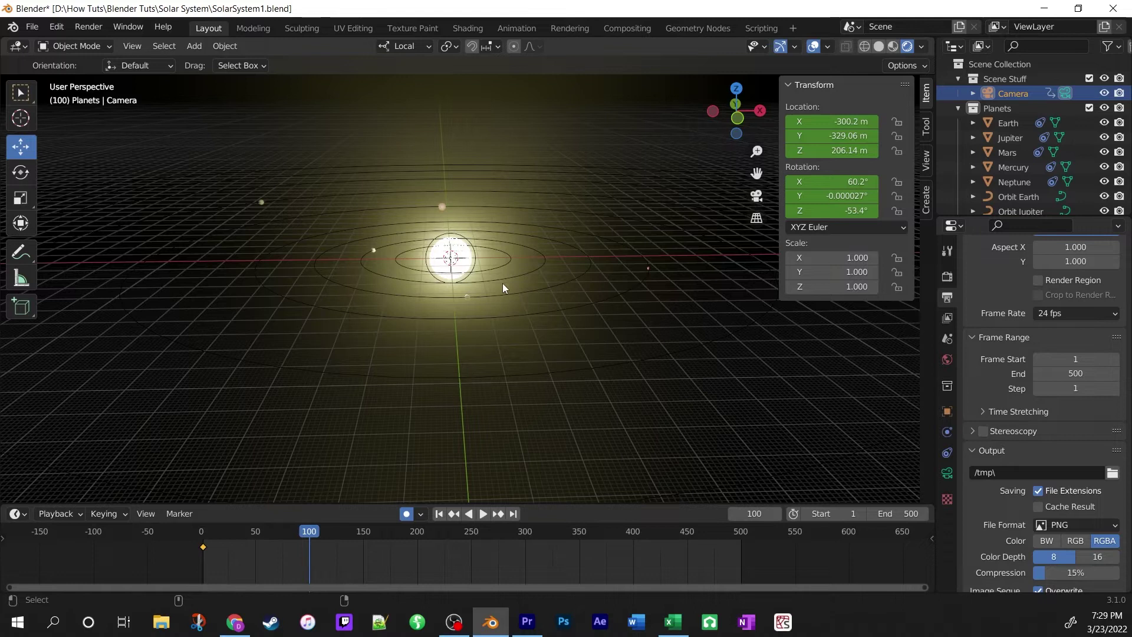
pyautogui.press('ctrl+alt+KP_0')
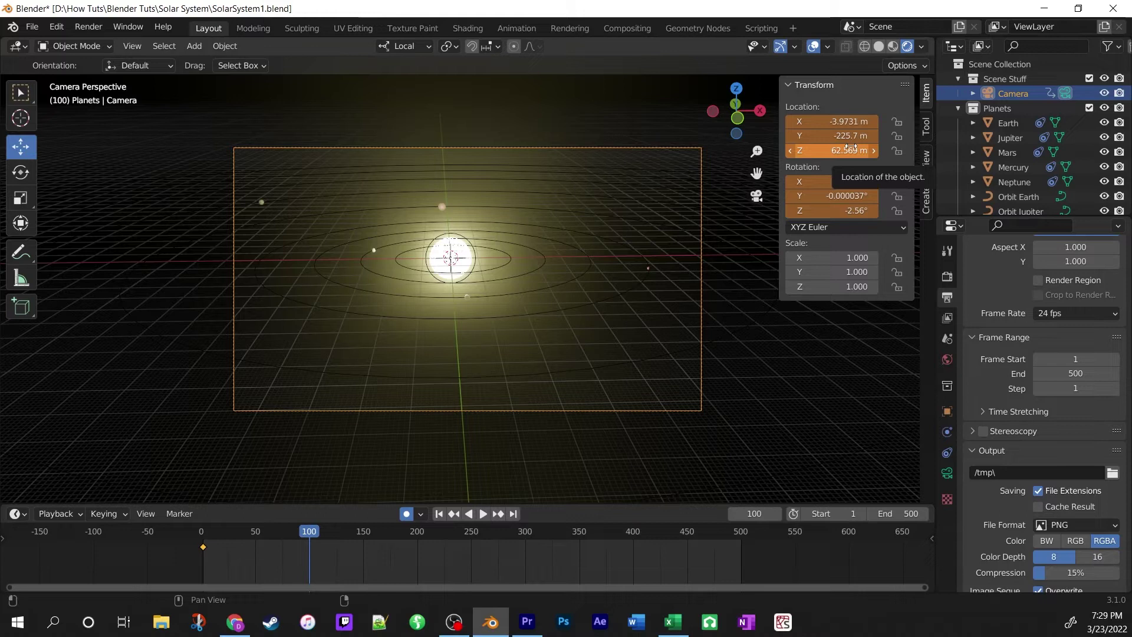
# Step: Keyframe the camera's location and rotation at frame 100, then scrub and play to preview
pyautogui.press('i')
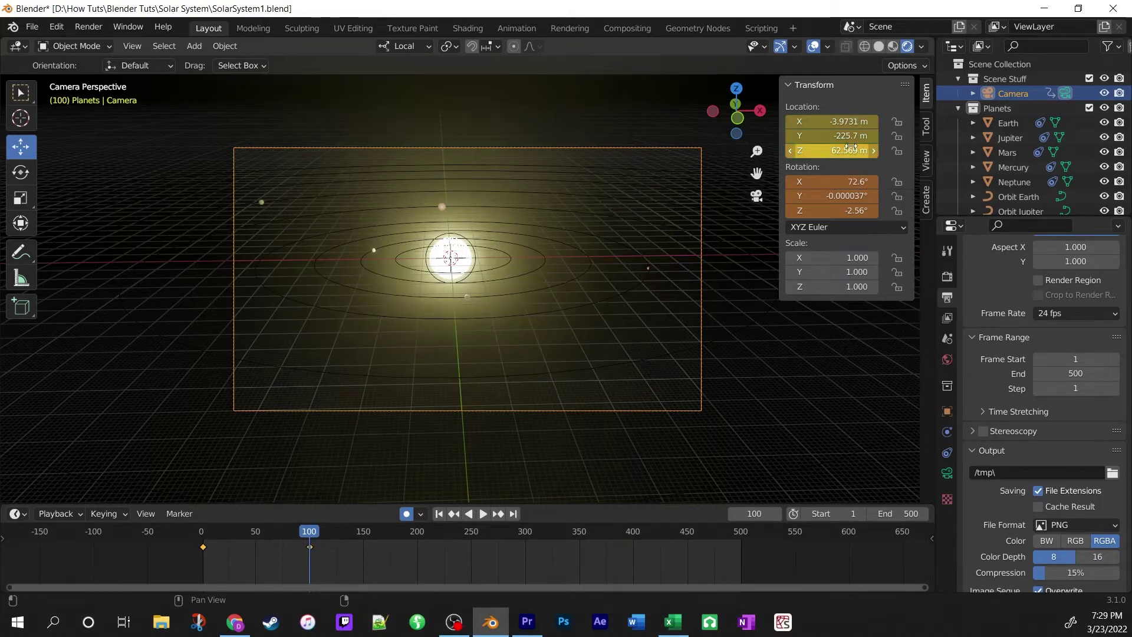
pyautogui.press('i')
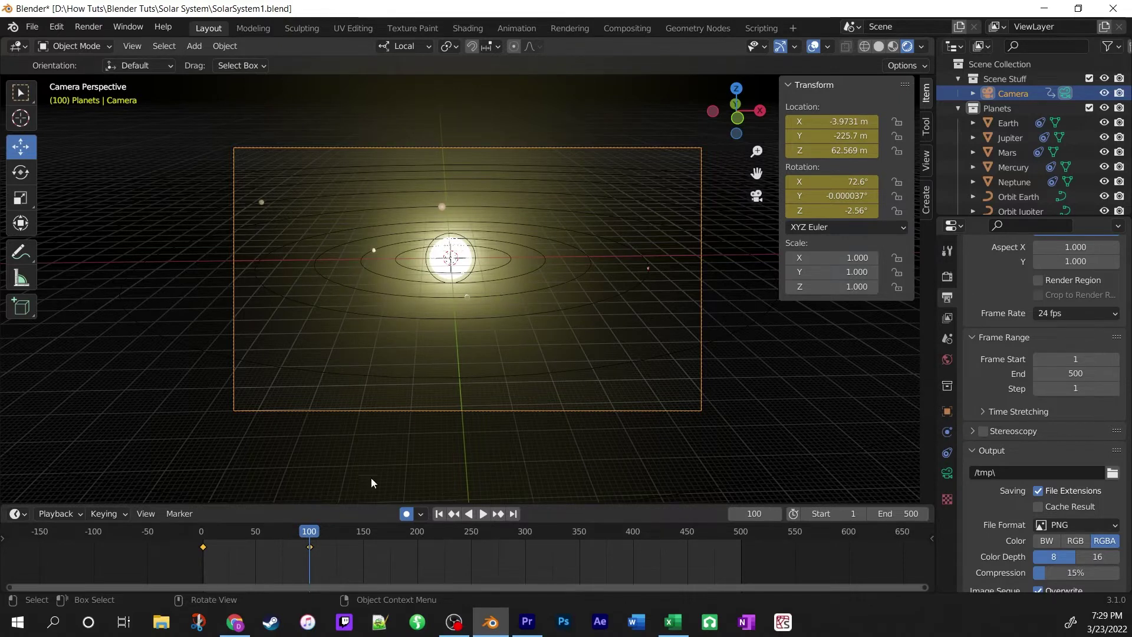
pyautogui.moveTo(311, 534); pyautogui.dragTo(309, 565)
pyautogui.press('space')
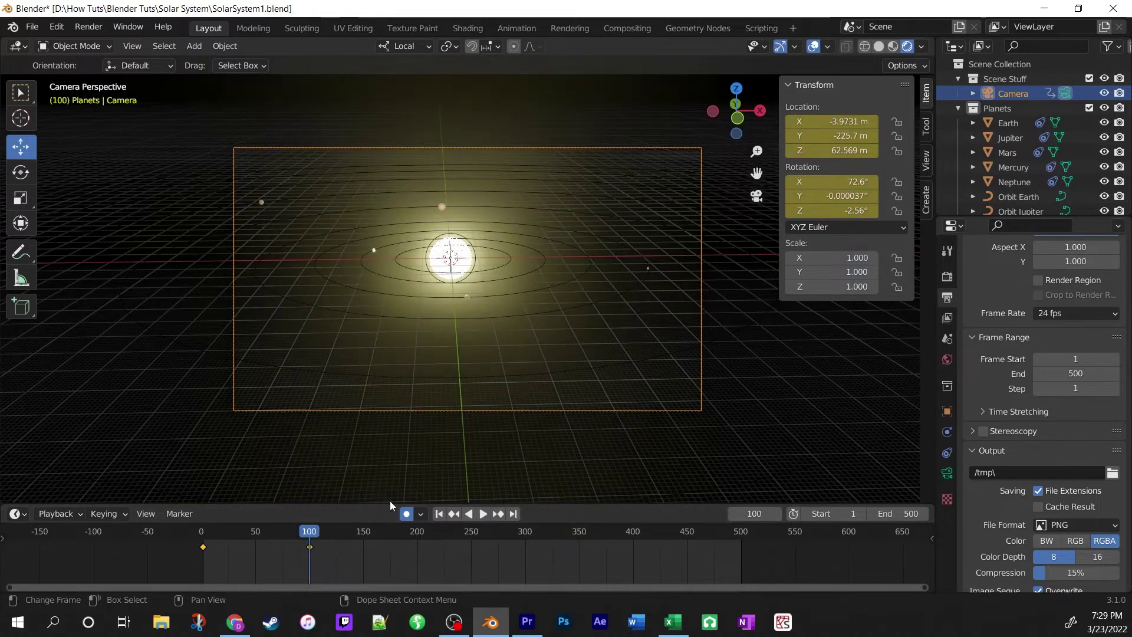
# Step: At frame 200, snap the camera to a low view of the sun at (169.92, -142.3, 14.782) m
pyautogui.moveTo(681, 348); pyautogui.dragTo(621, 348, button='middle')
pyautogui.moveTo(314, 534); pyautogui.dragTo(418, 547)
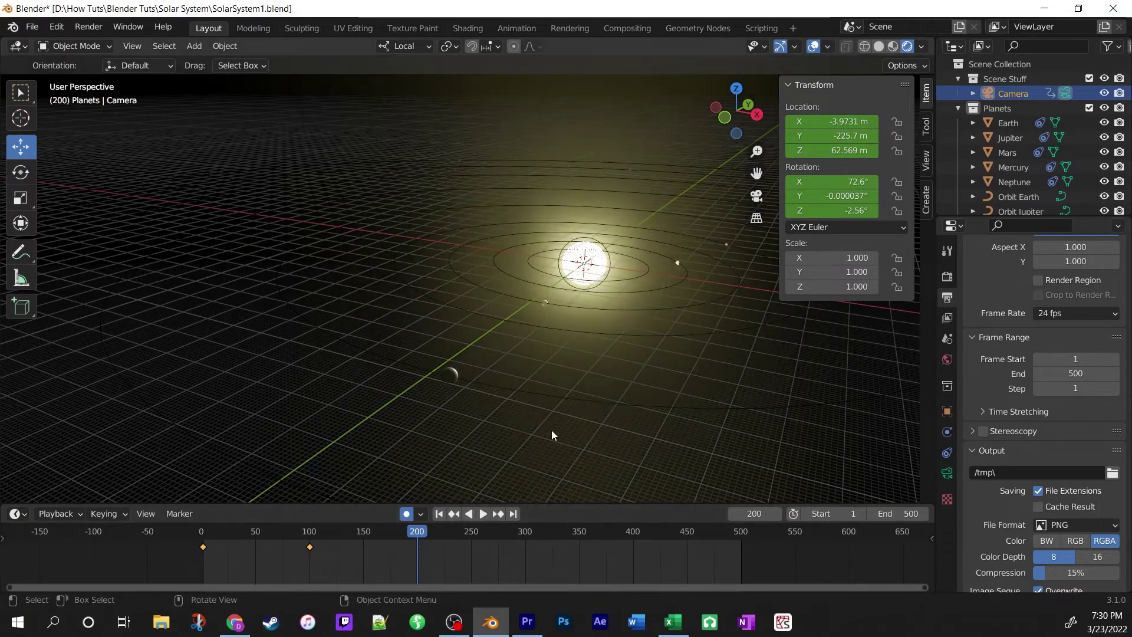
pyautogui.moveTo(581, 404); pyautogui.dragTo(528, 338, button='middle')
pyautogui.scroll(-3, 526, 342)
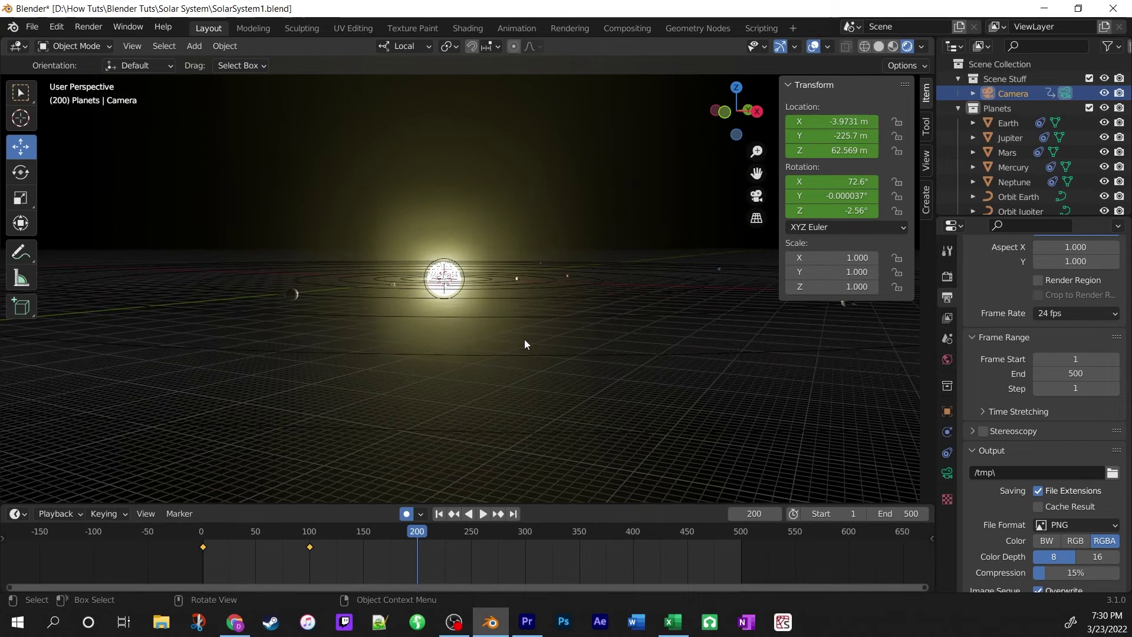
pyautogui.scroll(2, 525, 340)
pyautogui.moveTo(525, 340); pyautogui.dragTo(498, 340, button='middle')
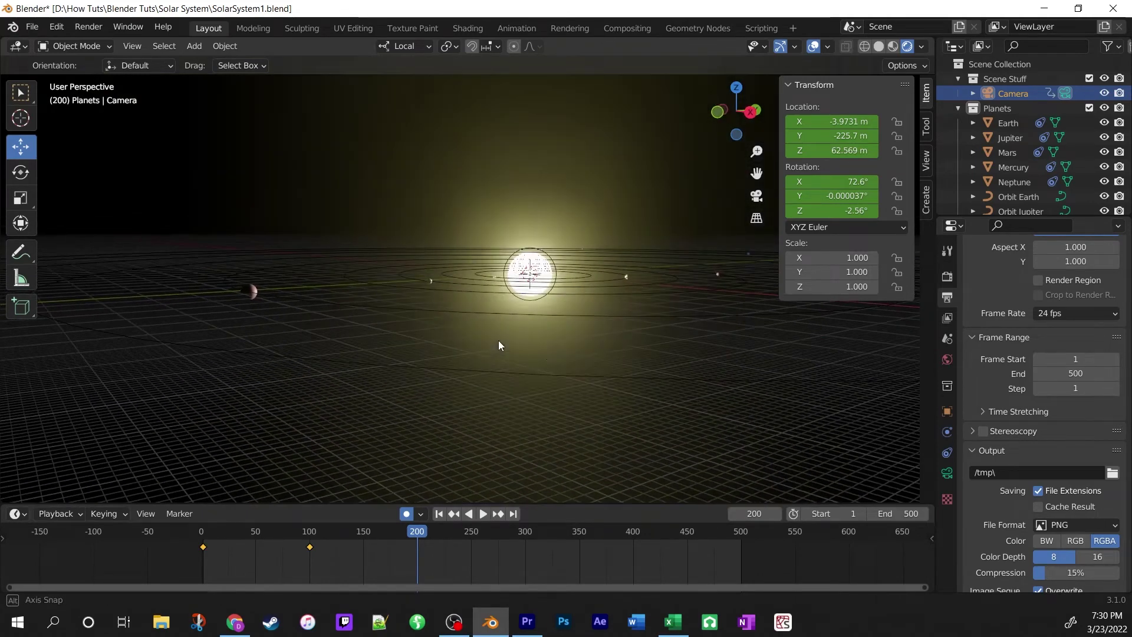
pyautogui.moveTo(607, 356); pyautogui.dragTo(564, 362, button='middle')
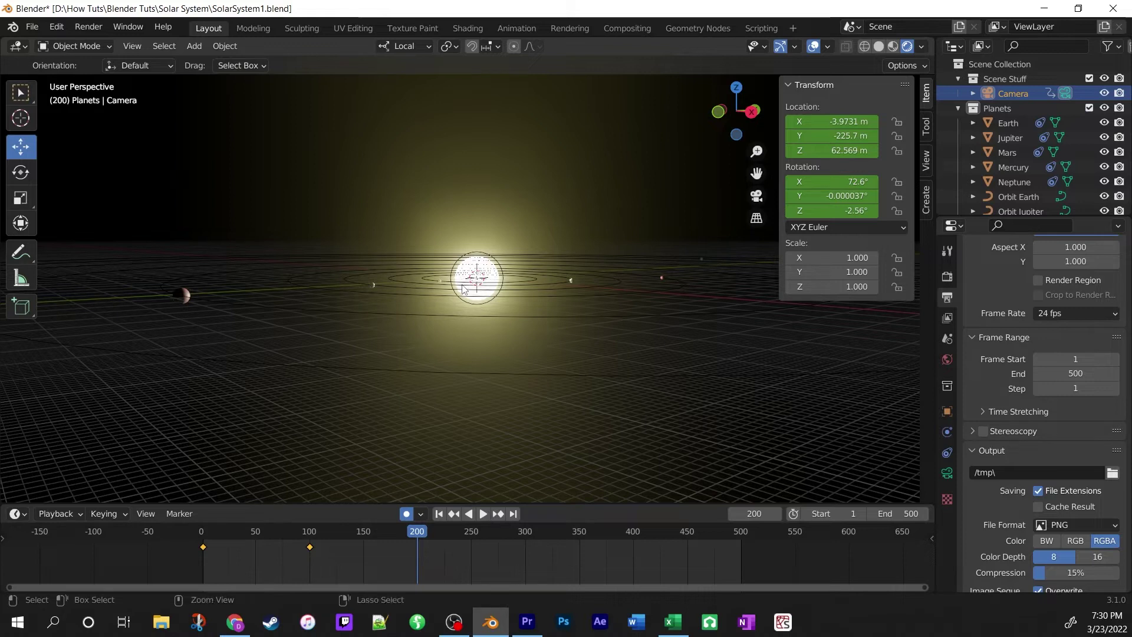
pyautogui.press('ctrl+alt+KP_0')
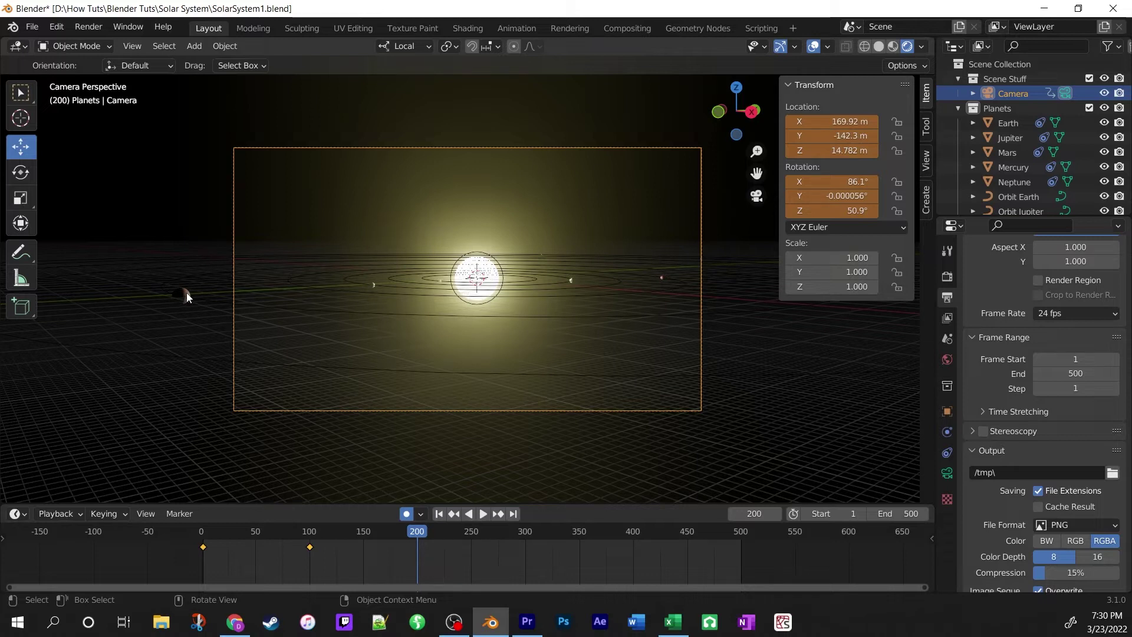
# Step: Push the camera along its local axis and preview the path by playing backward and scrubbing
pyautogui.moveTo(186, 293); pyautogui.dragTo(340, 313, button='middle')
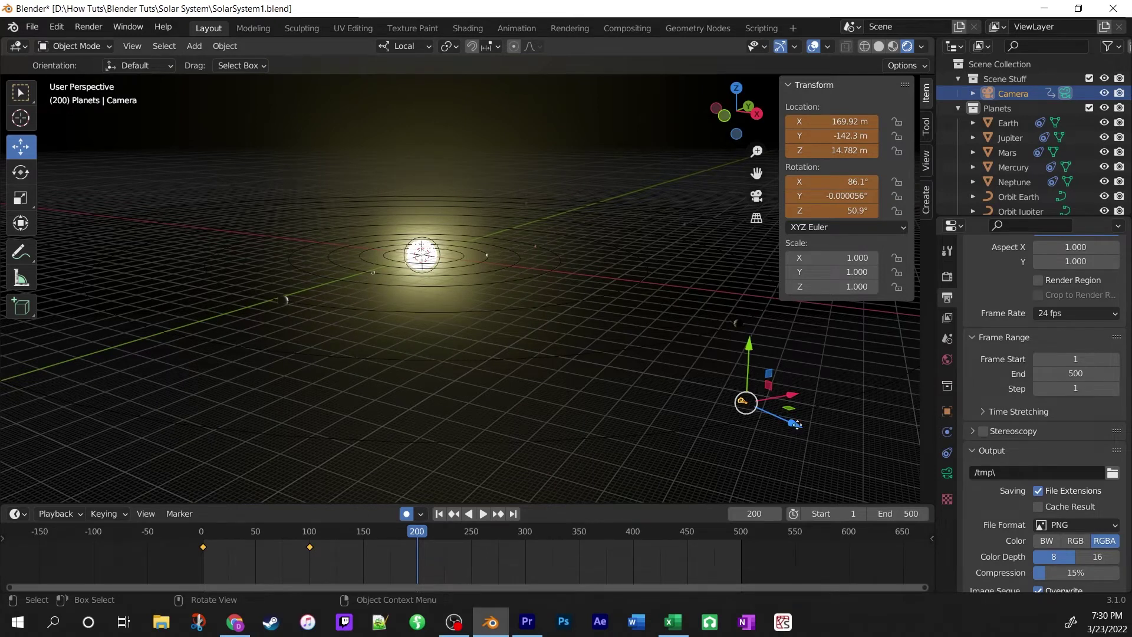
pyautogui.moveTo(796, 424); pyautogui.dragTo(833, 455)
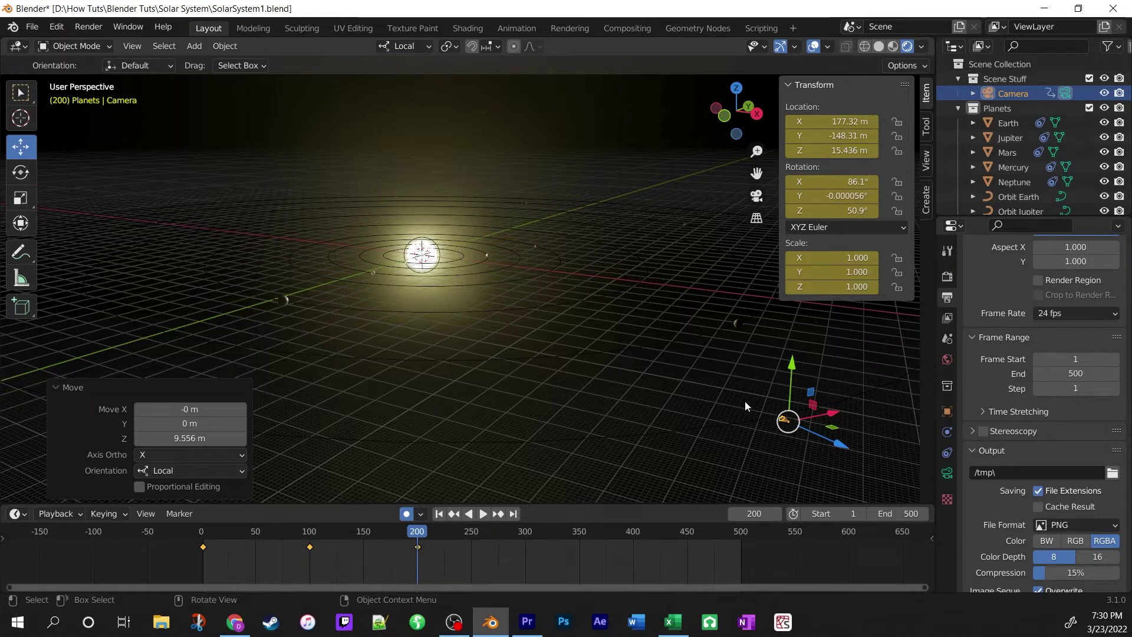
pyautogui.press('KP_0')
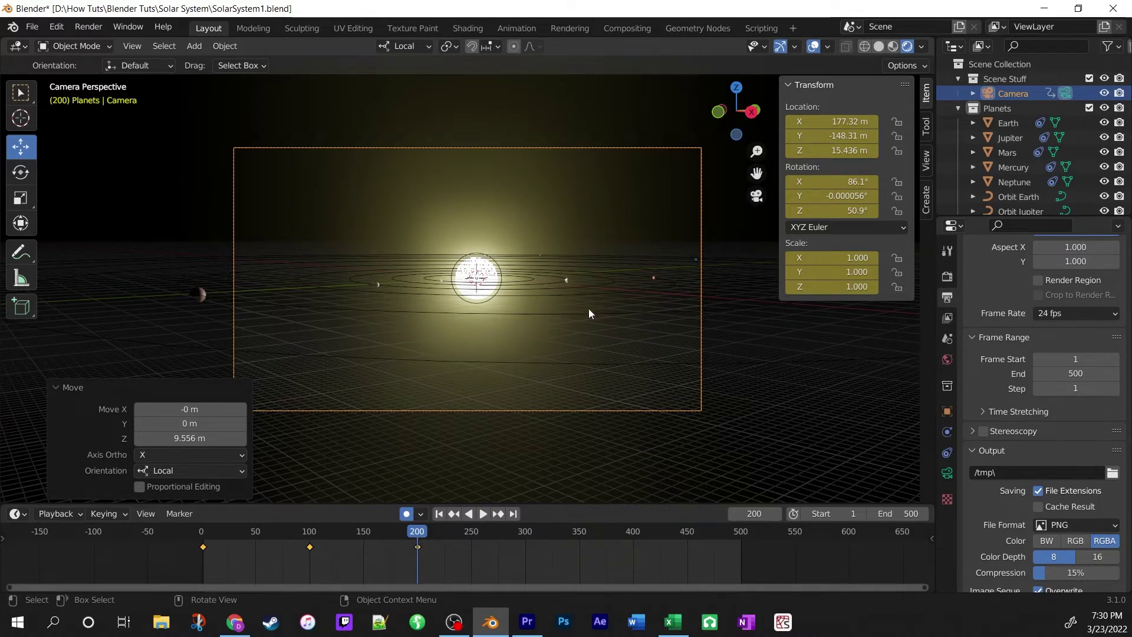
pyautogui.press('r')
pyautogui.press('r')
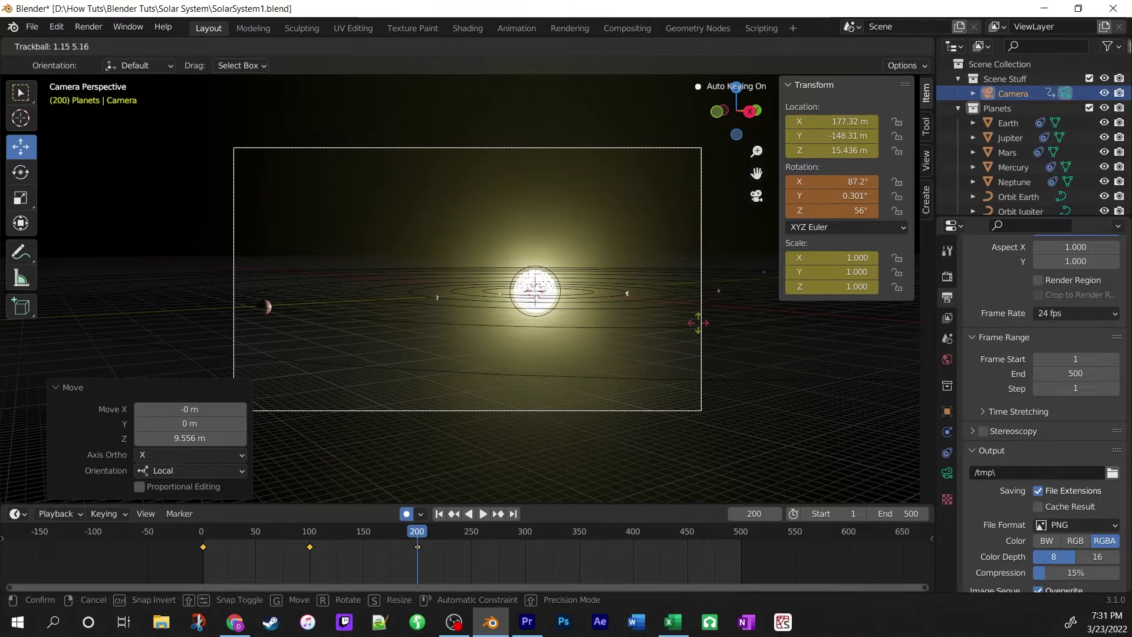
pyautogui.rightClick(698, 323)
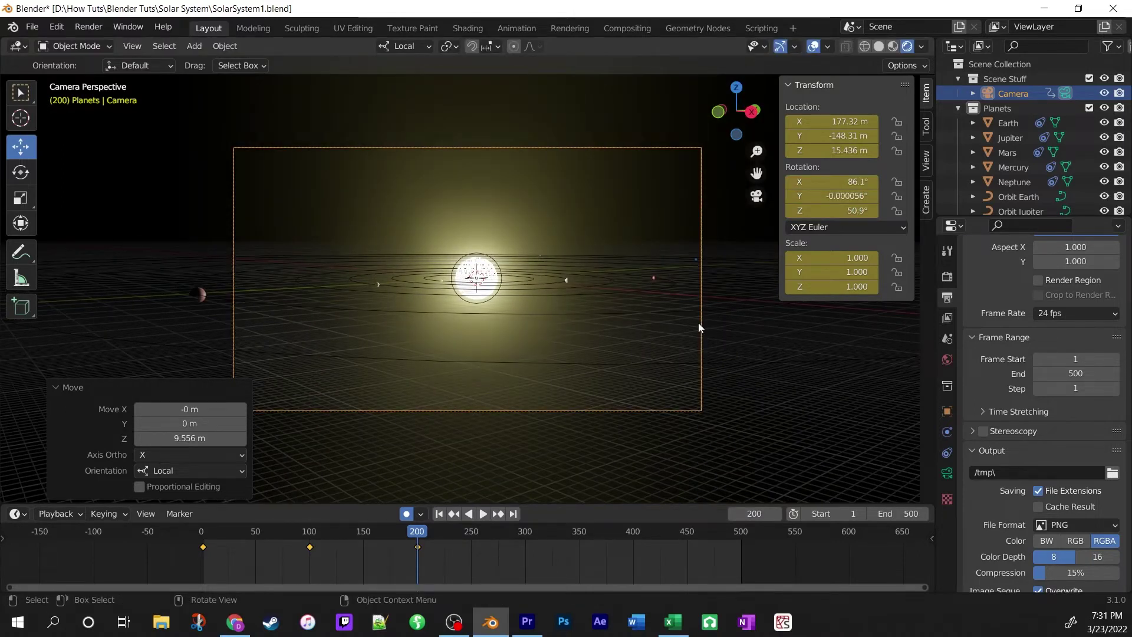
pyautogui.click(469, 514)
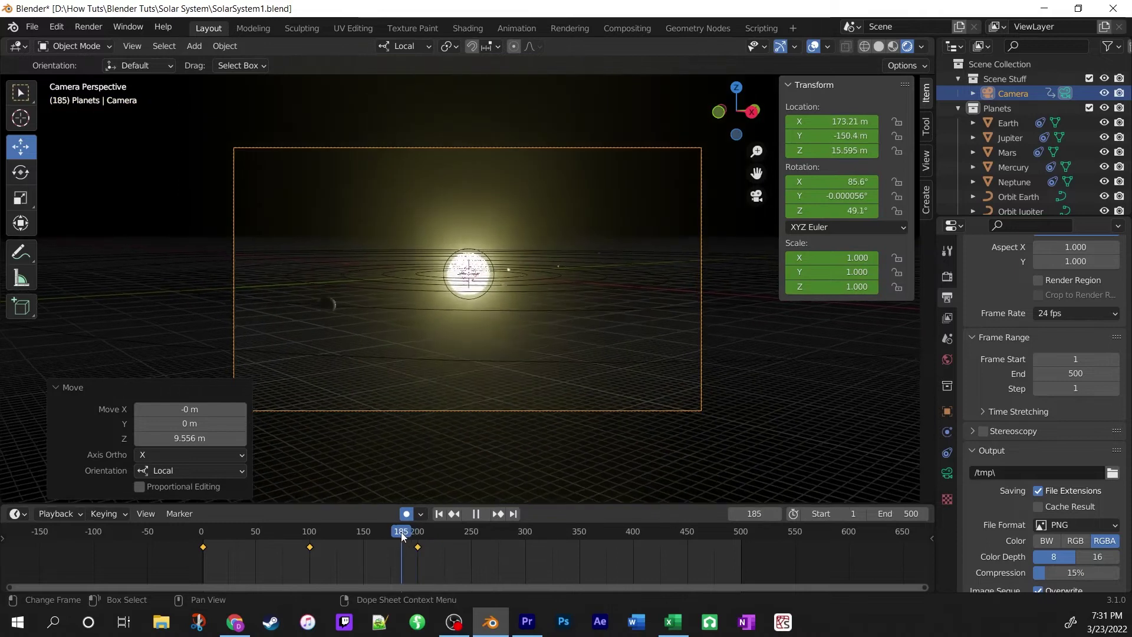
pyautogui.moveTo(388, 534); pyautogui.dragTo(415, 539)
# Step: Keyframe the camera at frame 200, lower it to Z 5.7099 m, and preview the lowered path
pyautogui.press('i')
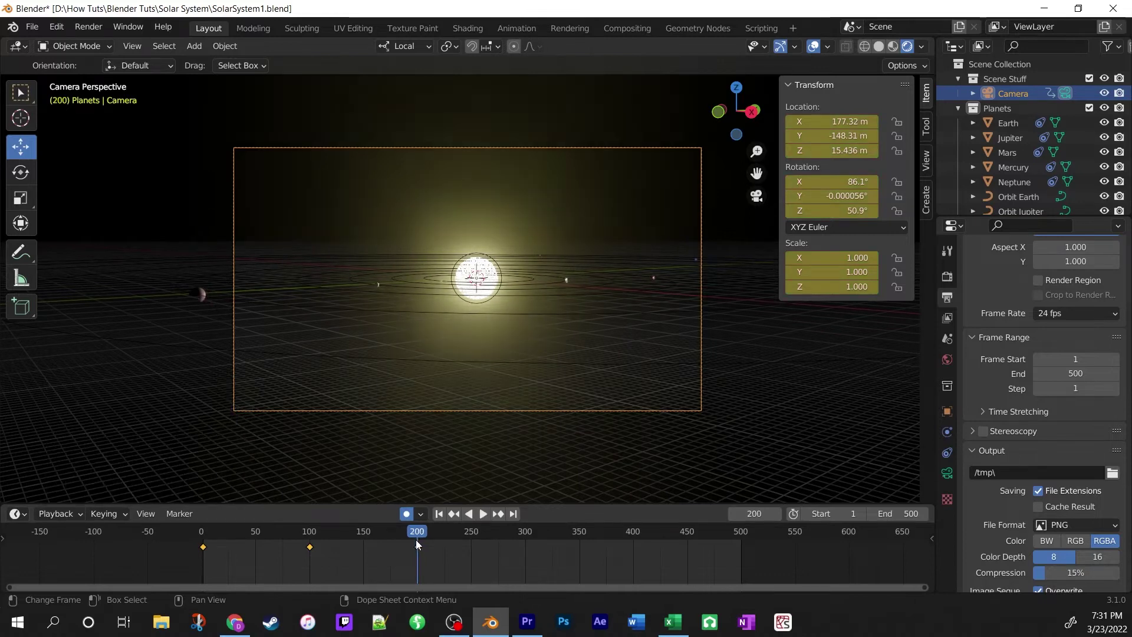
pyautogui.moveTo(662, 338); pyautogui.dragTo(597, 307, button='middle')
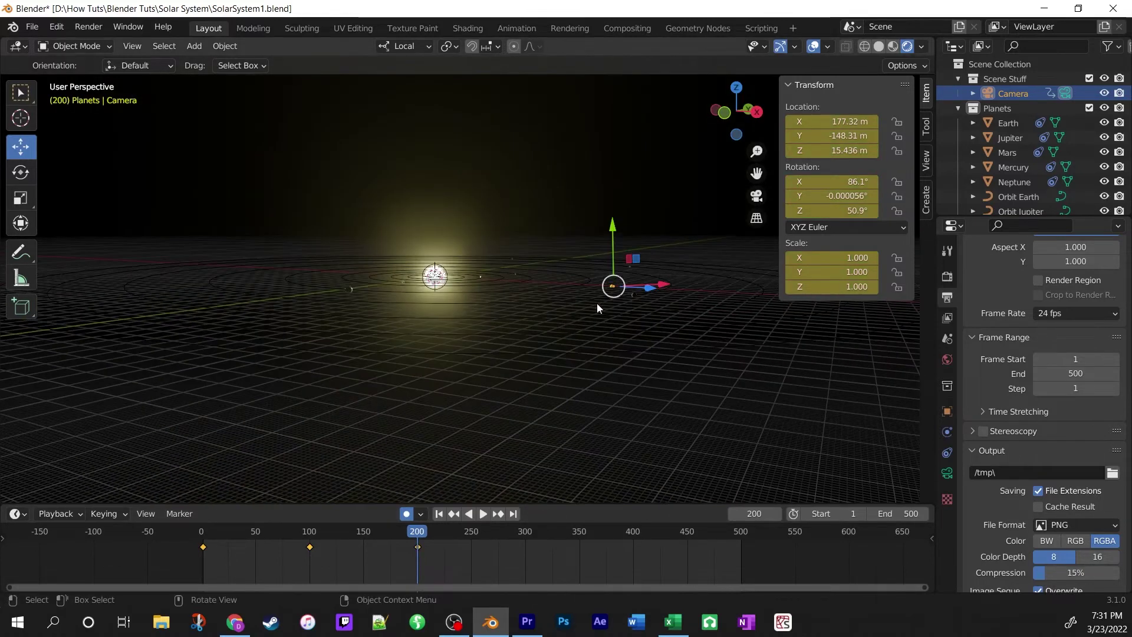
pyautogui.moveTo(617, 217); pyautogui.dragTo(624, 246)
pyautogui.press('KP_0')
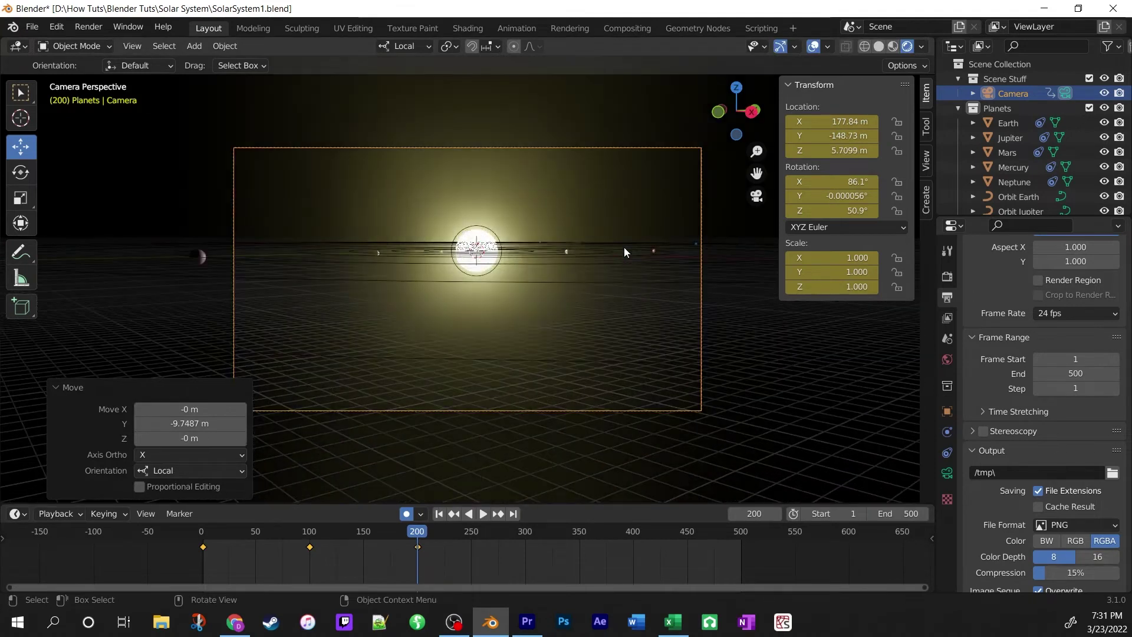
pyautogui.hotkey('shift', 'ctrl', 'space')
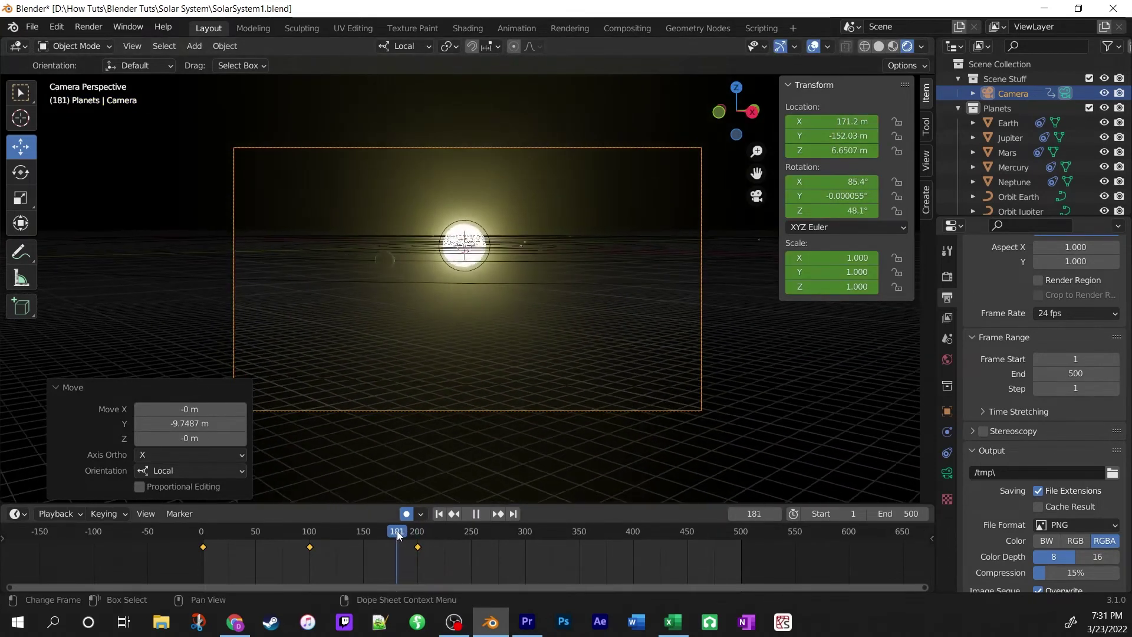
pyautogui.moveTo(391, 532)
pyautogui.mouseDown()
pyautogui.moveTo(400, 535)
pyautogui.moveTo(388, 532)
pyautogui.mouseUp()
pyautogui.press('space')
# Step: Jump to the frame-200 key and lower the camera to Z 2.5615 m, checking through the camera
pyautogui.click(405, 534)
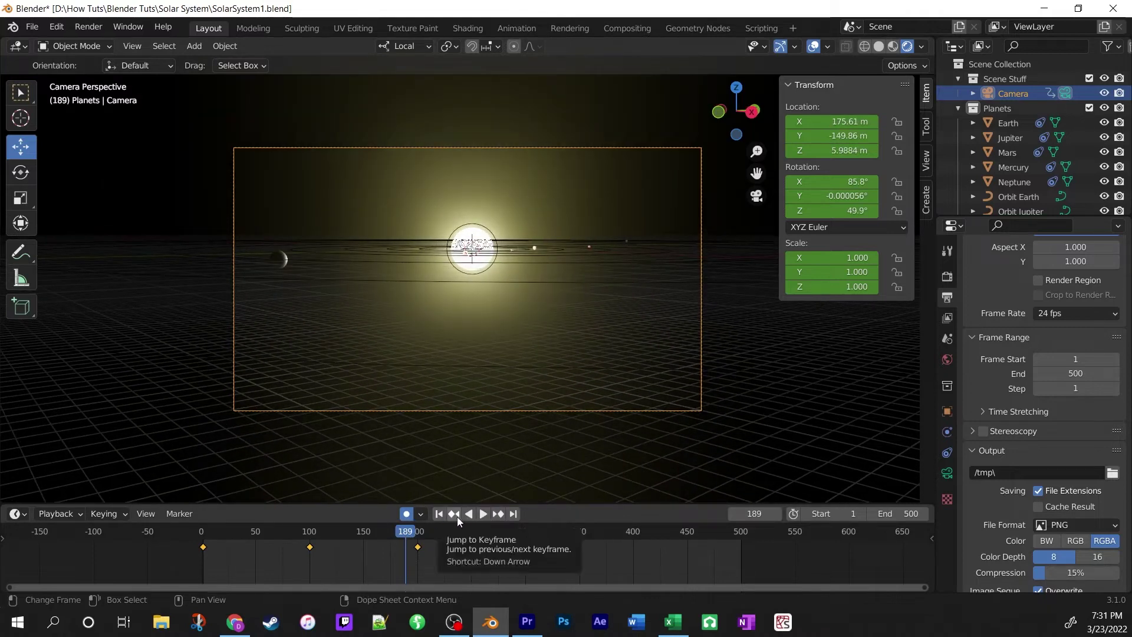
pyautogui.click(498, 515)
pyautogui.moveTo(292, 254); pyautogui.dragTo(354, 298, button='middle')
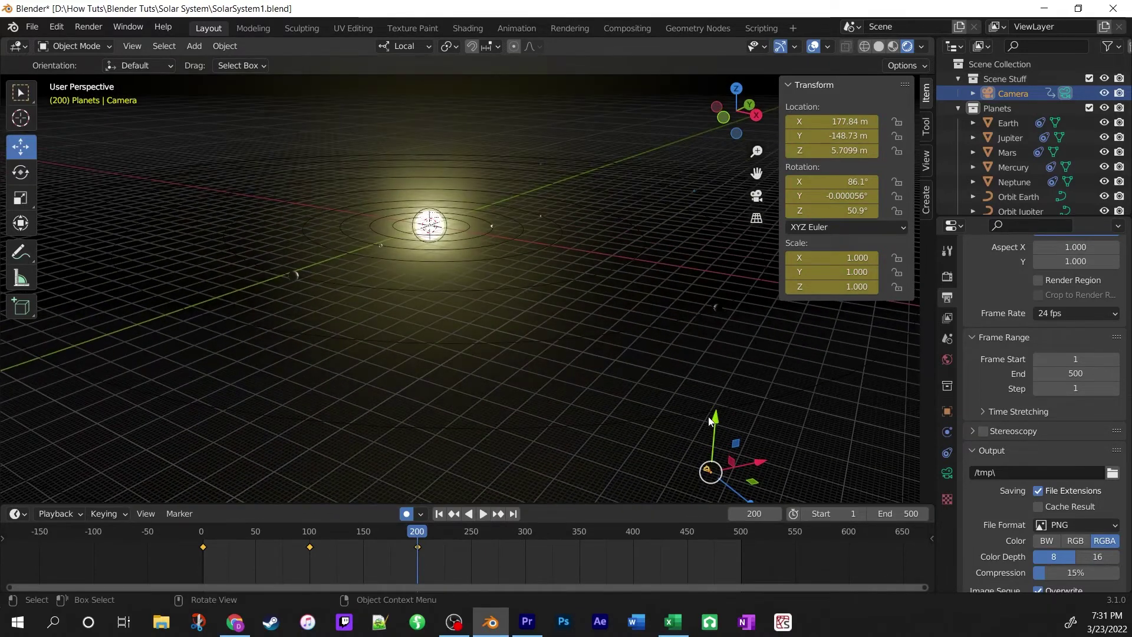
pyautogui.moveTo(711, 420); pyautogui.dragTo(707, 440)
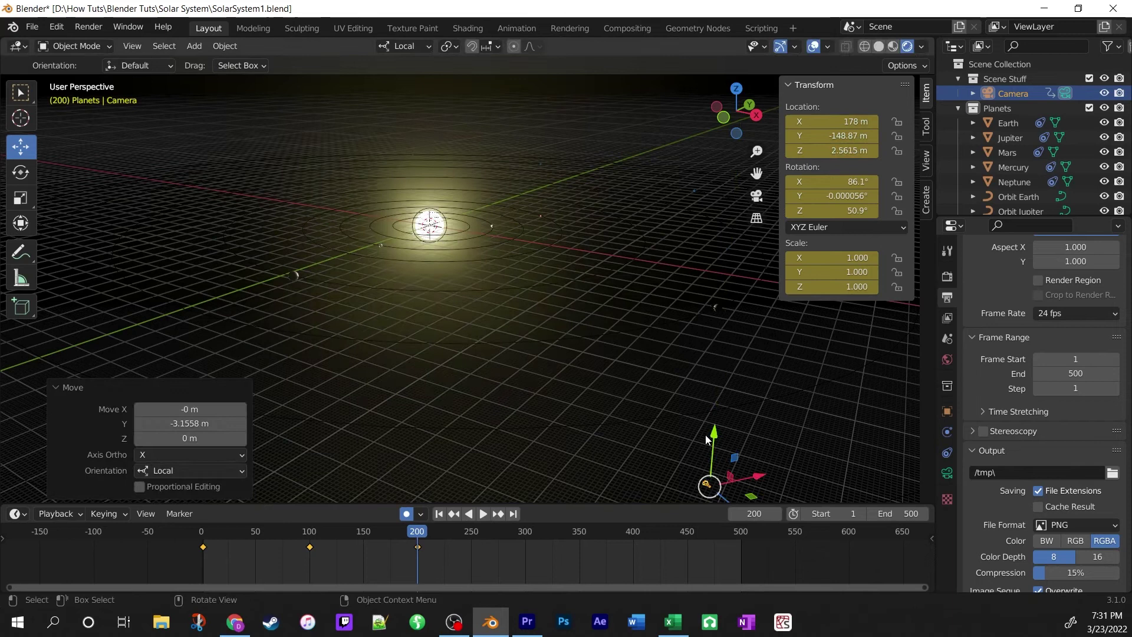
pyautogui.press('KP_0')
pyautogui.moveTo(416, 533)
pyautogui.mouseDown()
pyautogui.moveTo(392, 535)
pyautogui.moveTo(418, 546)
pyautogui.mouseUp()
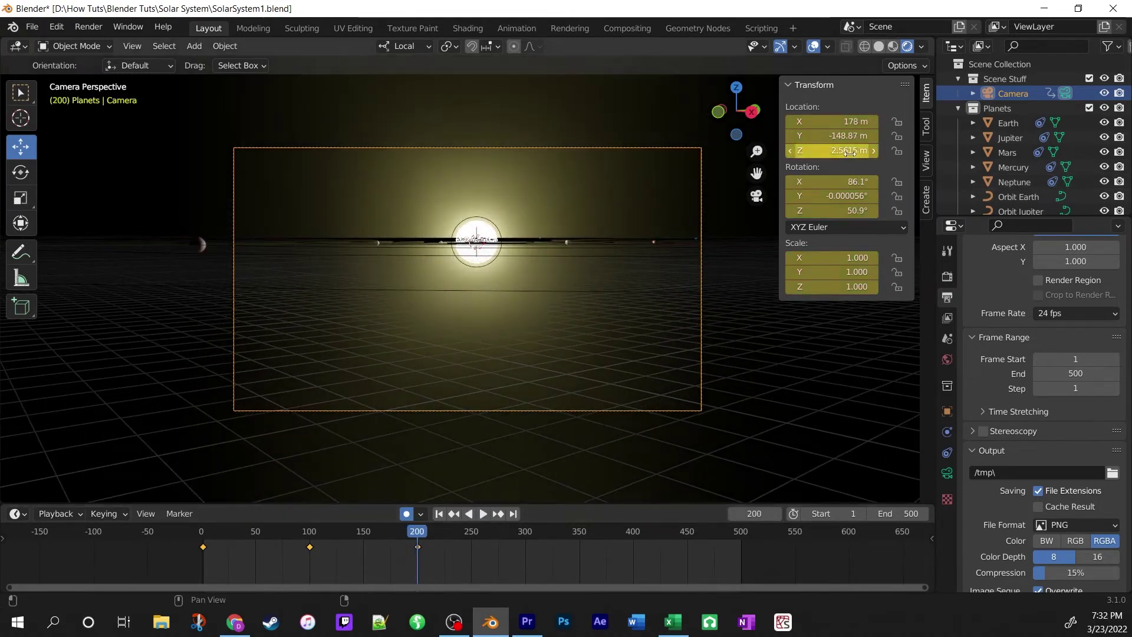
# Step: Tilt the camera 2.84° on X to 88.9° with the Rotate tool and preview the approach
pyautogui.scroll(-2, 495, 288)
pyautogui.moveTo(495, 288); pyautogui.dragTo(526, 297, button='middle')
pyautogui.scroll(-3, 526, 297)
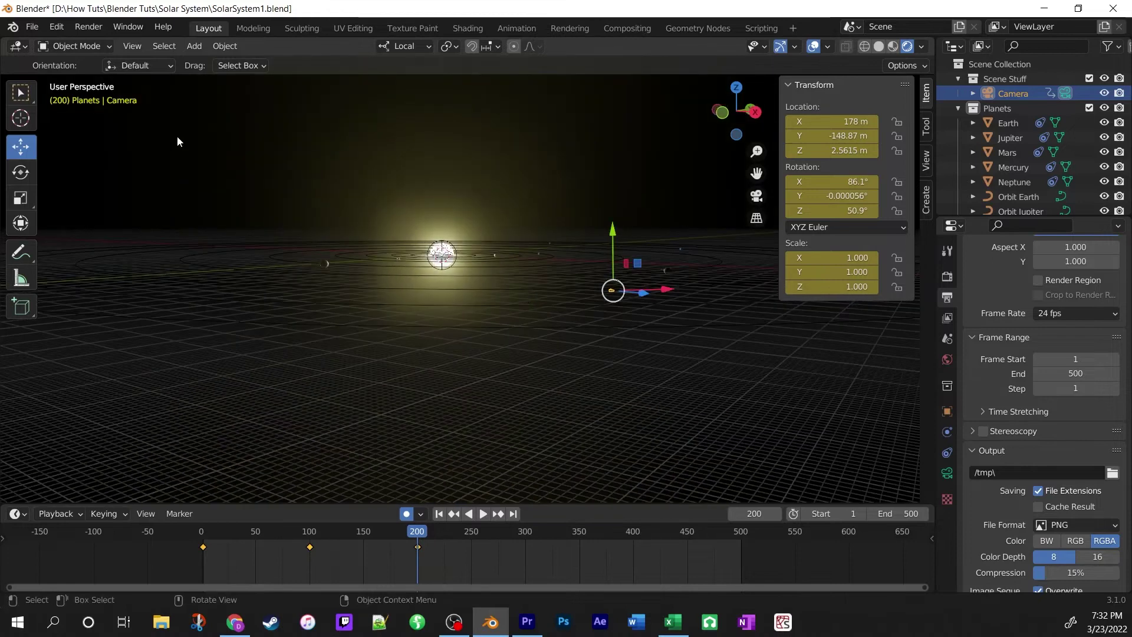
pyautogui.click(21, 173)
pyautogui.moveTo(640, 269); pyautogui.dragTo(643, 274)
pyautogui.click(643, 274)
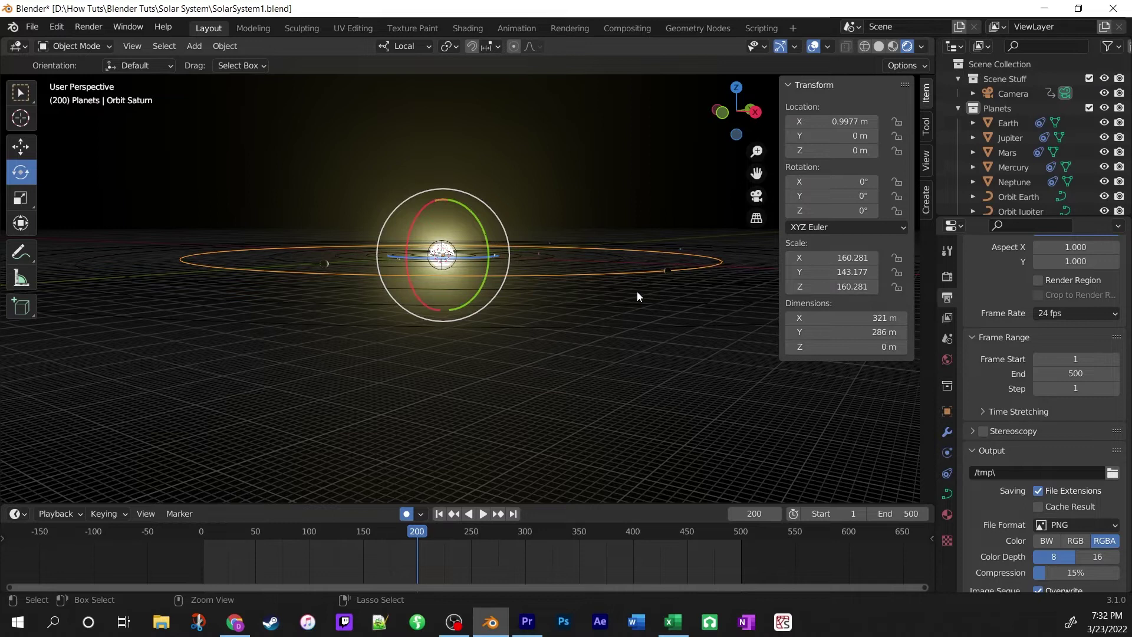
pyautogui.click(637, 291)
pyautogui.hotkey('ctrl', 'z')
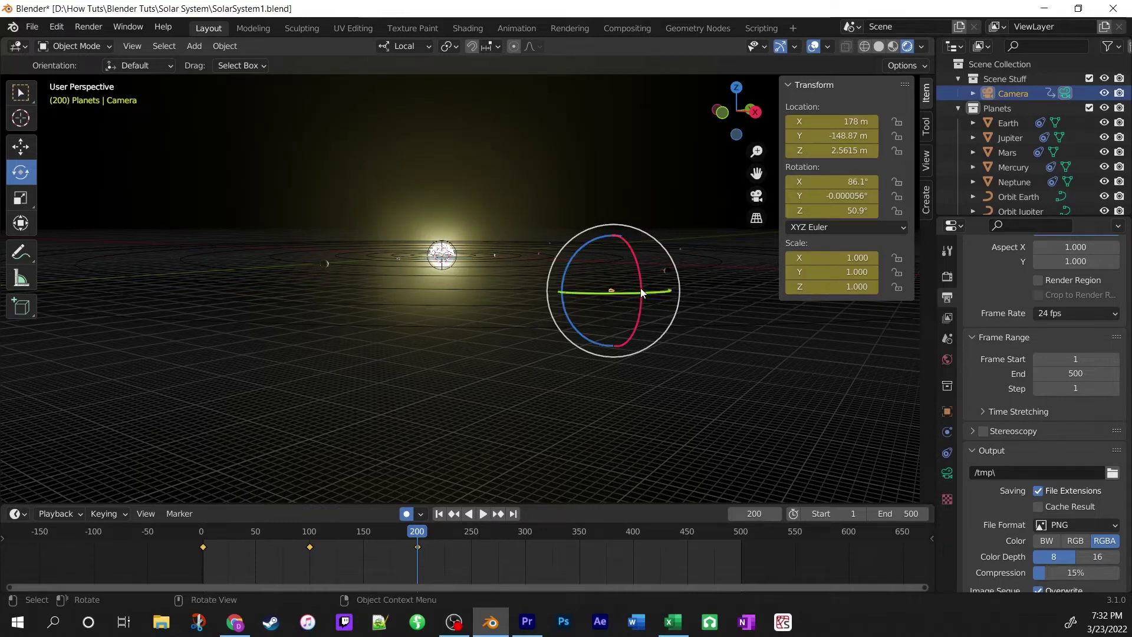
pyautogui.moveTo(638, 270); pyautogui.dragTo(646, 274)
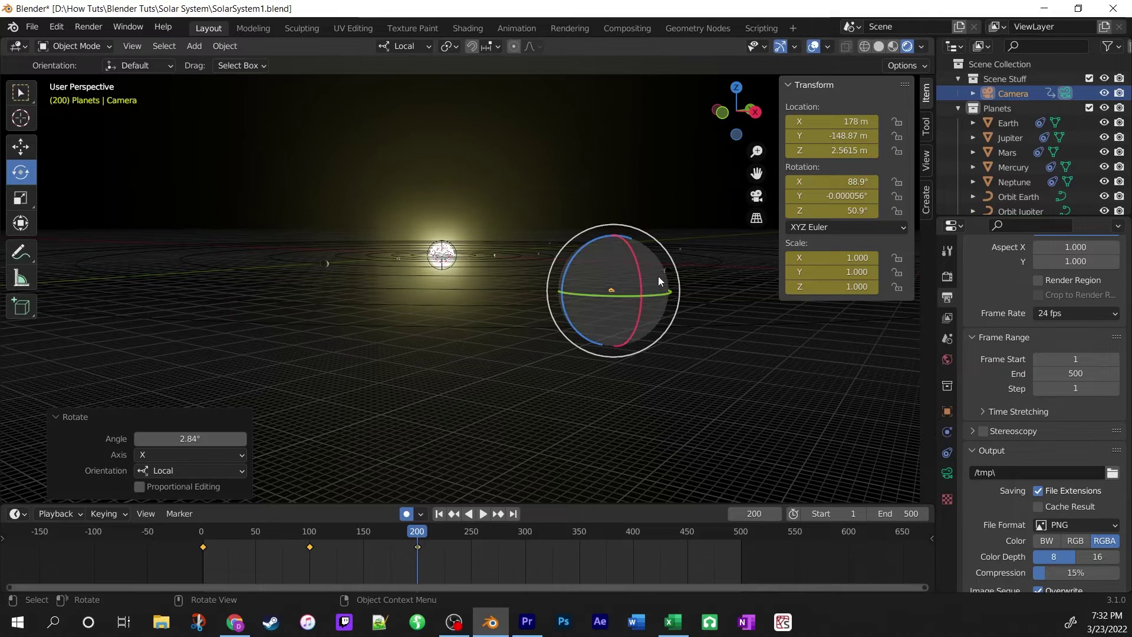
pyautogui.moveTo(659, 276); pyautogui.dragTo(660, 281, button='middle')
pyautogui.press('KP_0')
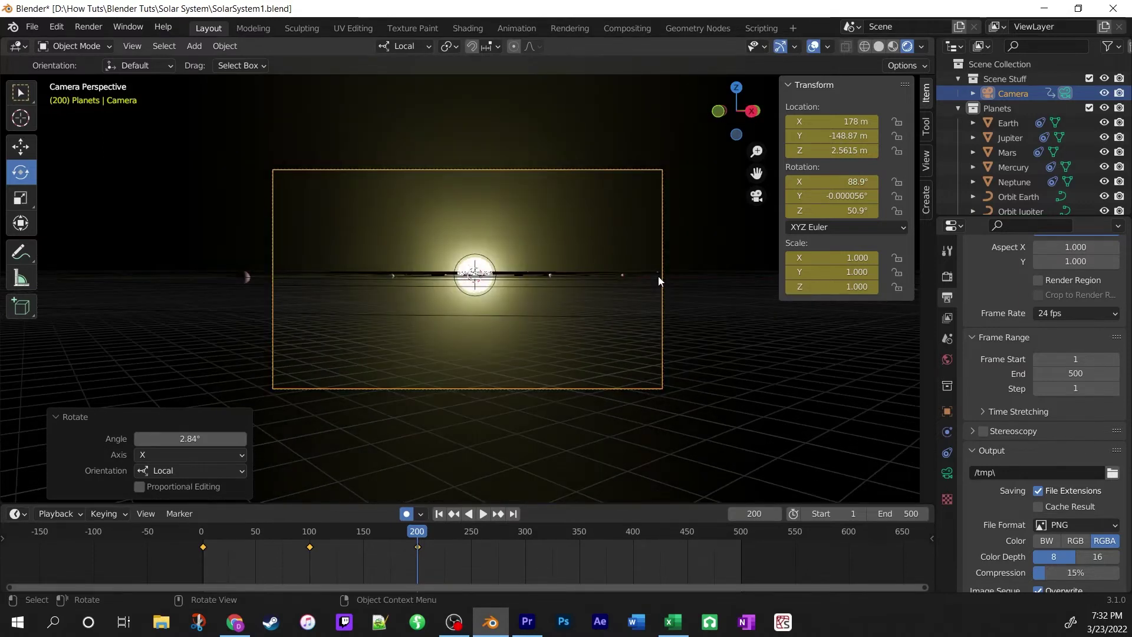
pyautogui.moveTo(416, 533)
pyautogui.mouseDown()
pyautogui.moveTo(391, 534)
pyautogui.moveTo(425, 539)
pyautogui.mouseUp()
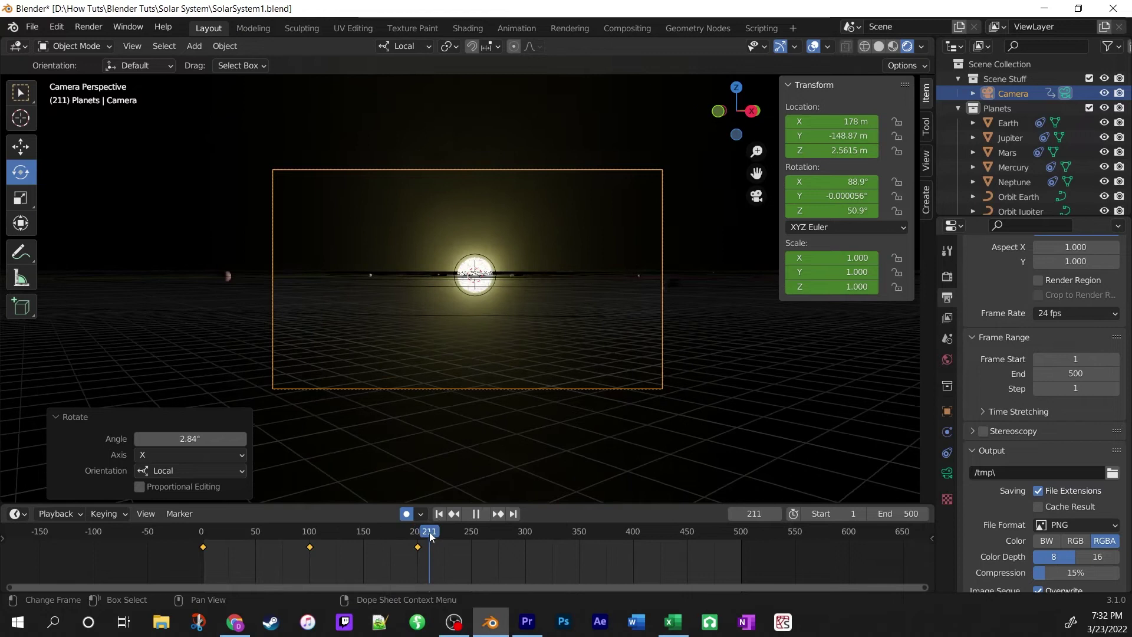
# Step: Scrub the timeline around frame 211 and box-select only the camera keyframe at frame 200
pyautogui.moveTo(430, 535); pyautogui.dragTo(438, 535)
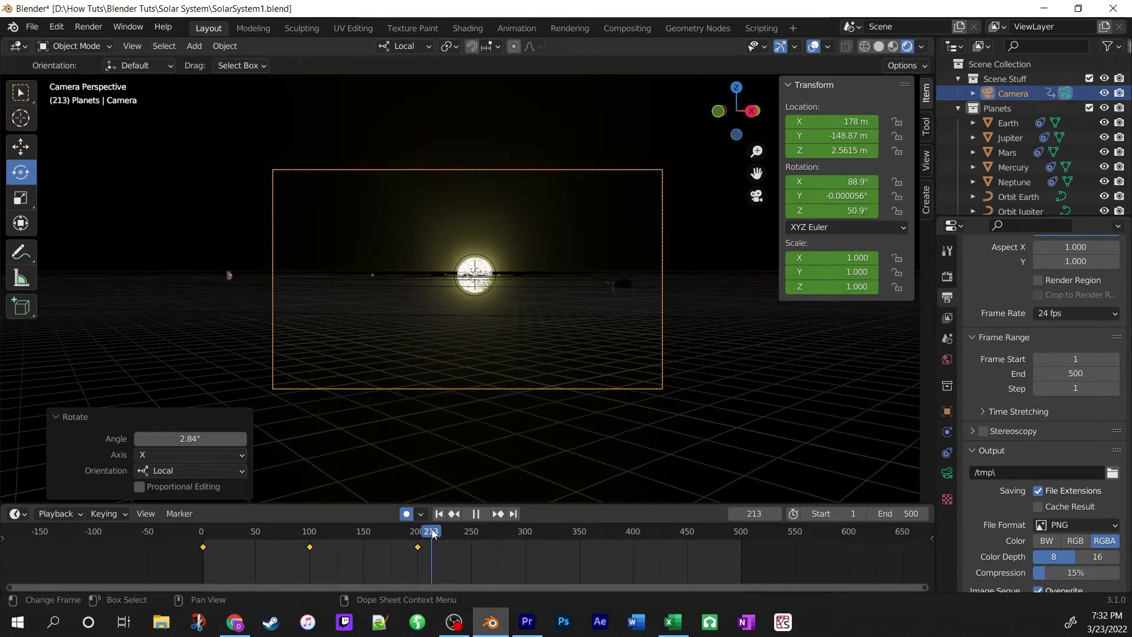
pyautogui.moveTo(432, 534); pyautogui.dragTo(438, 532)
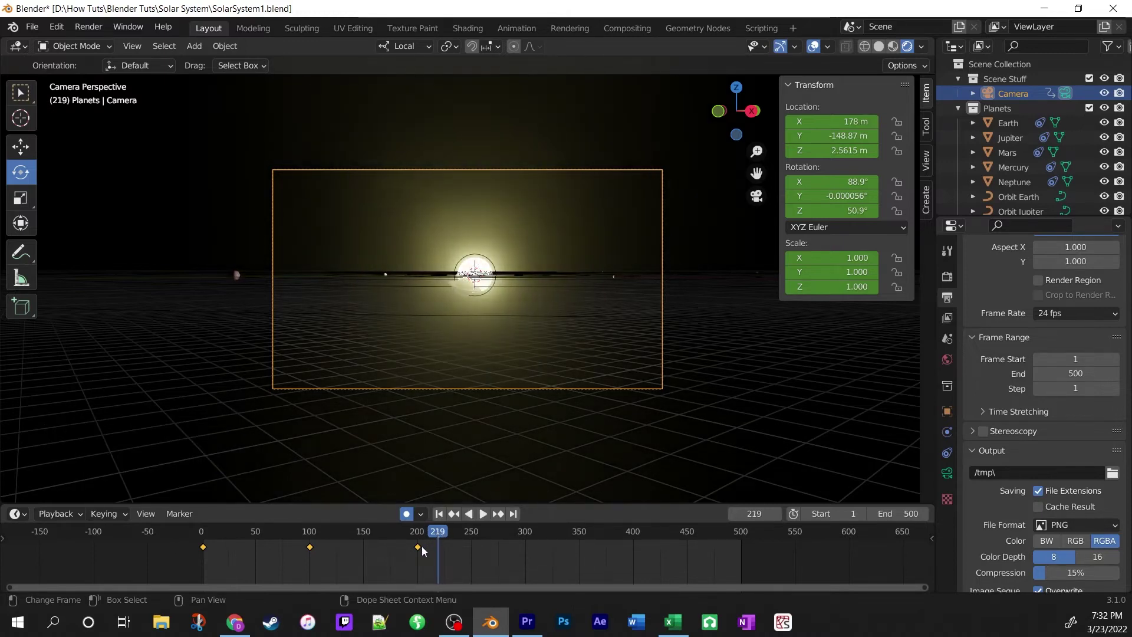
pyautogui.press('g')
pyautogui.press('Escape')
pyautogui.moveTo(460, 561); pyautogui.dragTo(438, 552)
# Step: Align the camera closer to the Sun and lower it, keying frame 219 at (156.89, -133.51, 0.21992) m
pyautogui.scroll(4, 479, 410)
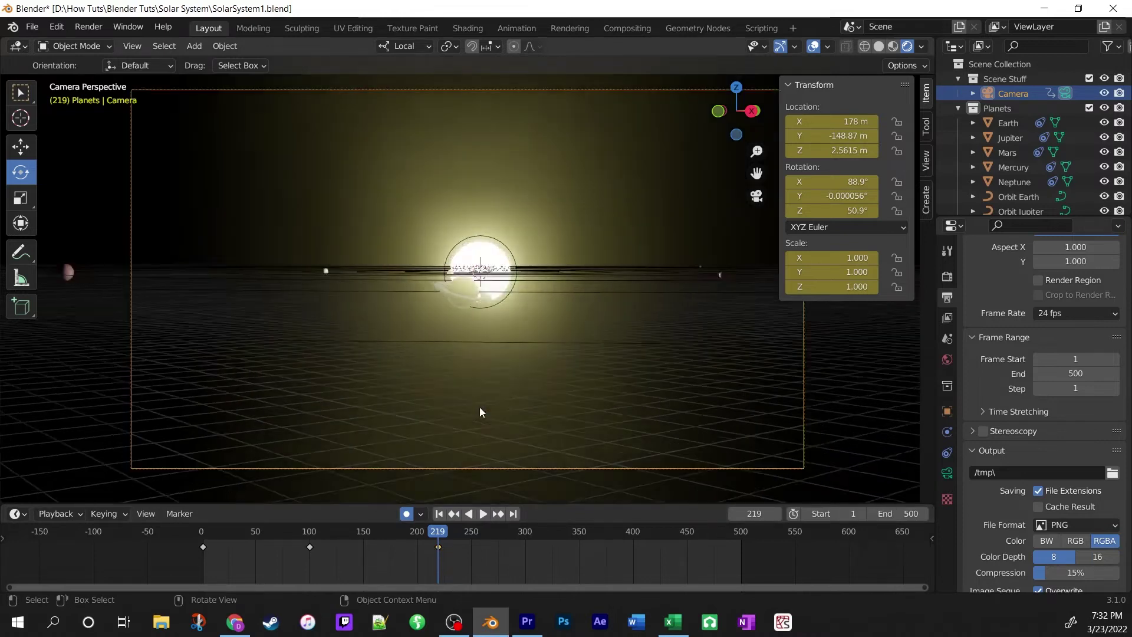
pyautogui.moveTo(473, 412); pyautogui.dragTo(475, 413, button='middle')
pyautogui.scroll(-5, 475, 412)
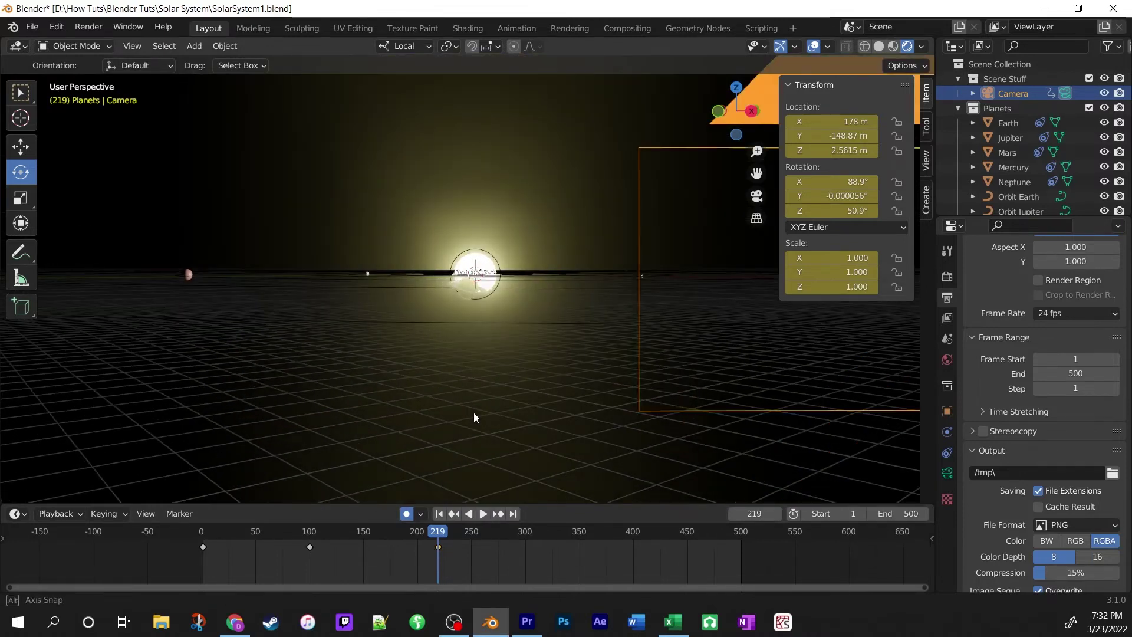
pyautogui.scroll(3, 474, 417)
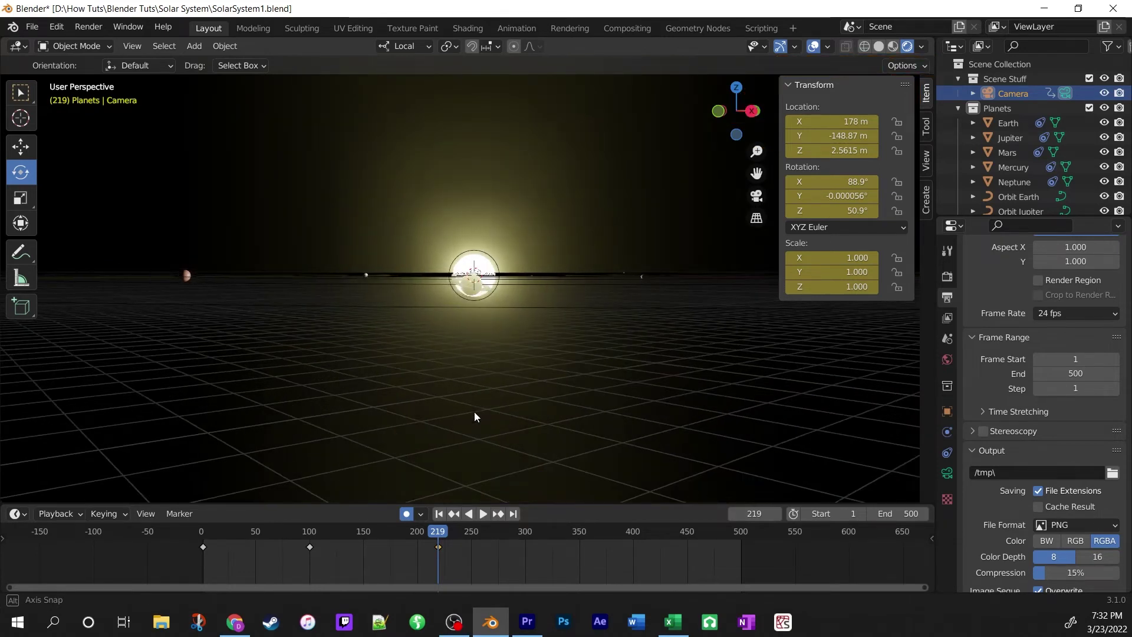
pyautogui.scroll(2, 474, 412)
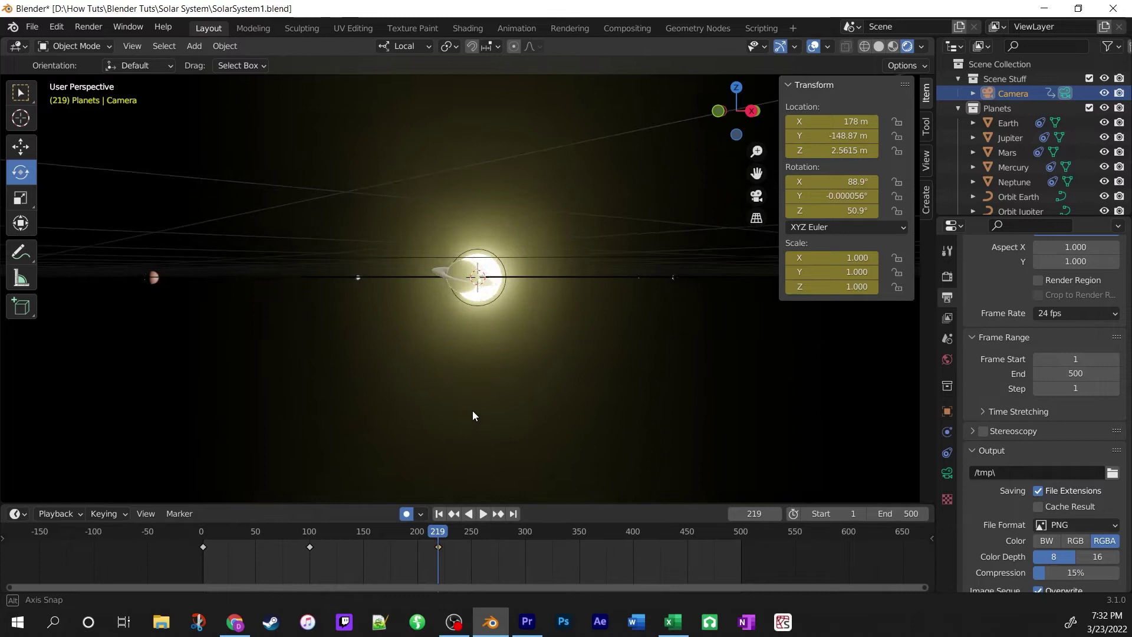
pyautogui.moveTo(472, 411); pyautogui.dragTo(473, 411, button='middle')
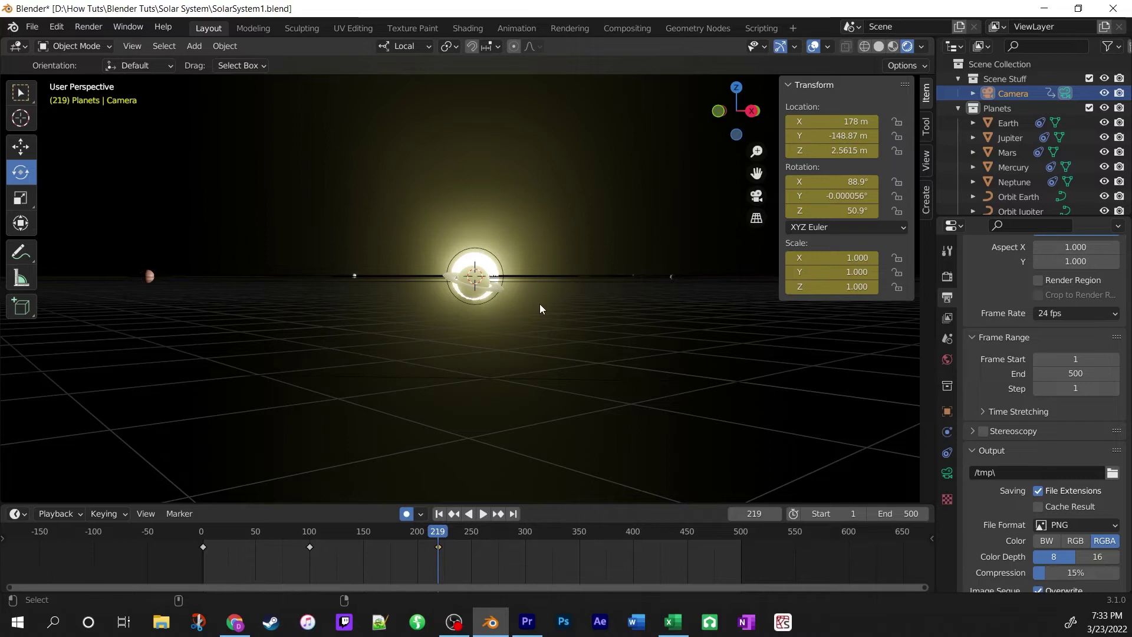
pyautogui.press('ctrl+alt+KP_0')
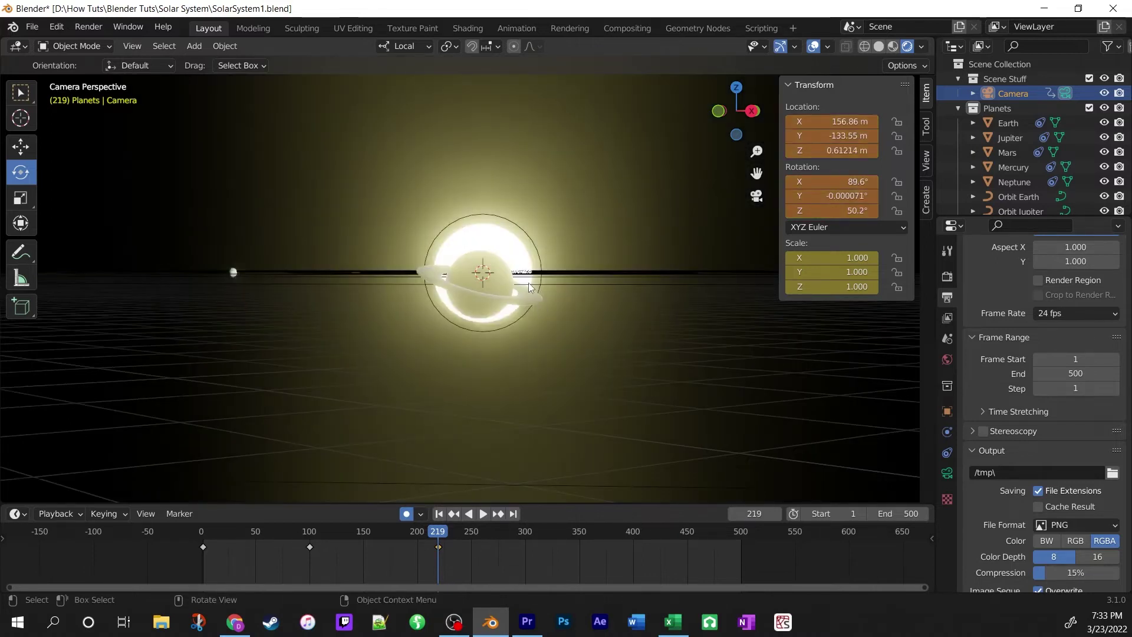
pyautogui.scroll(-2, 512, 263)
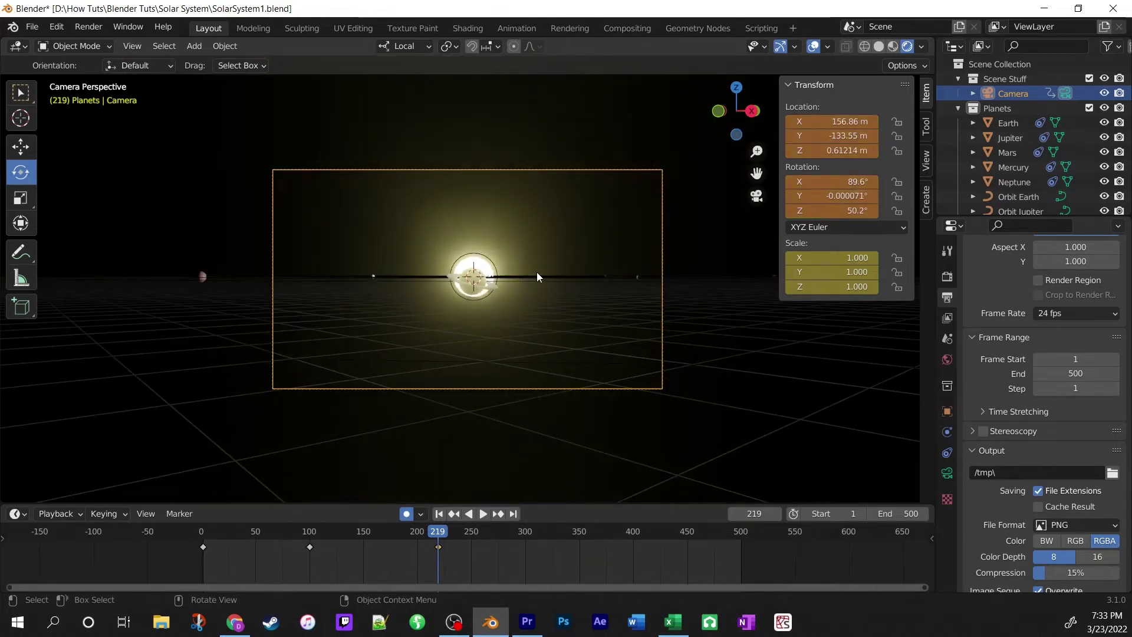
pyautogui.press('g')
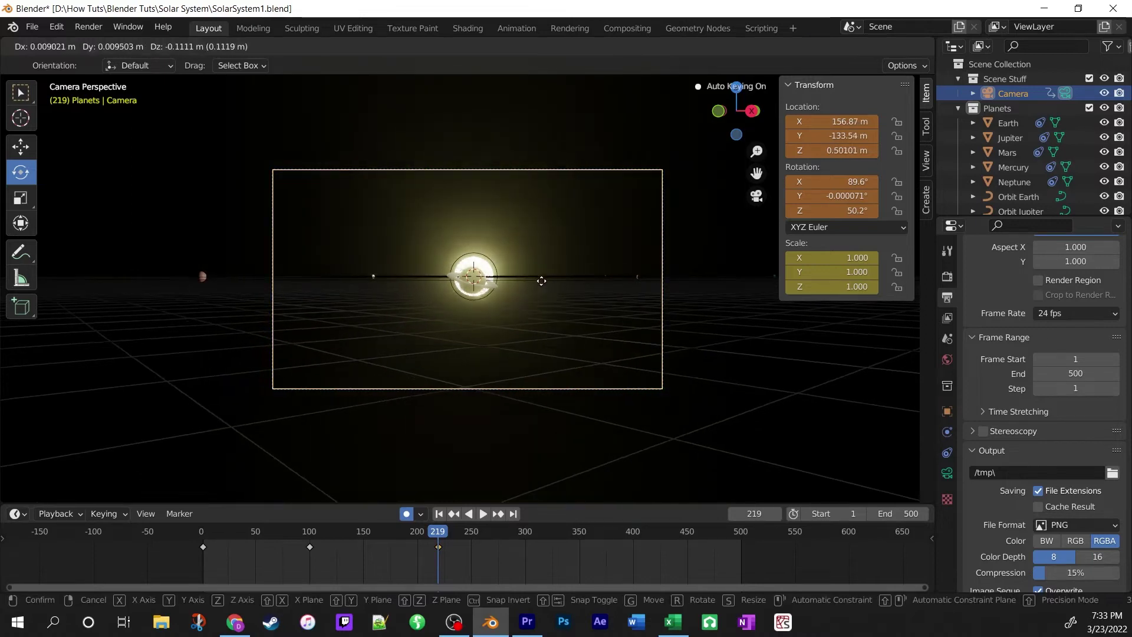
pyautogui.click(546, 311)
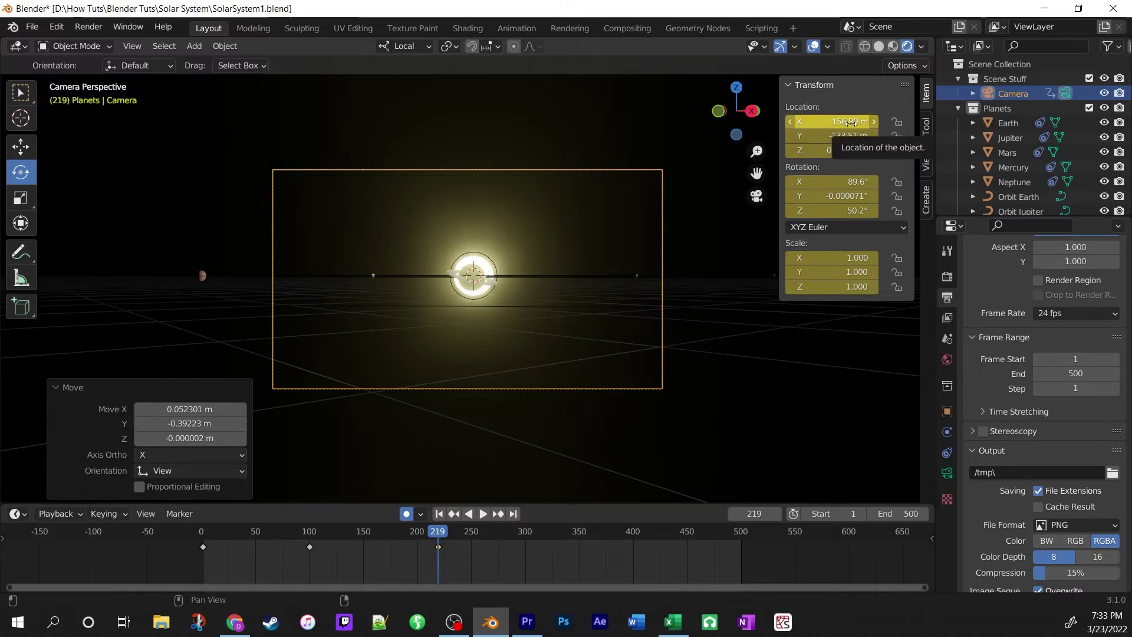
# Step: Play the camera approach from around frame 215, then rewind the playhead toward the start
pyautogui.click(430, 535)
pyautogui.press('space')
pyautogui.moveTo(430, 535); pyautogui.dragTo(204, 564)
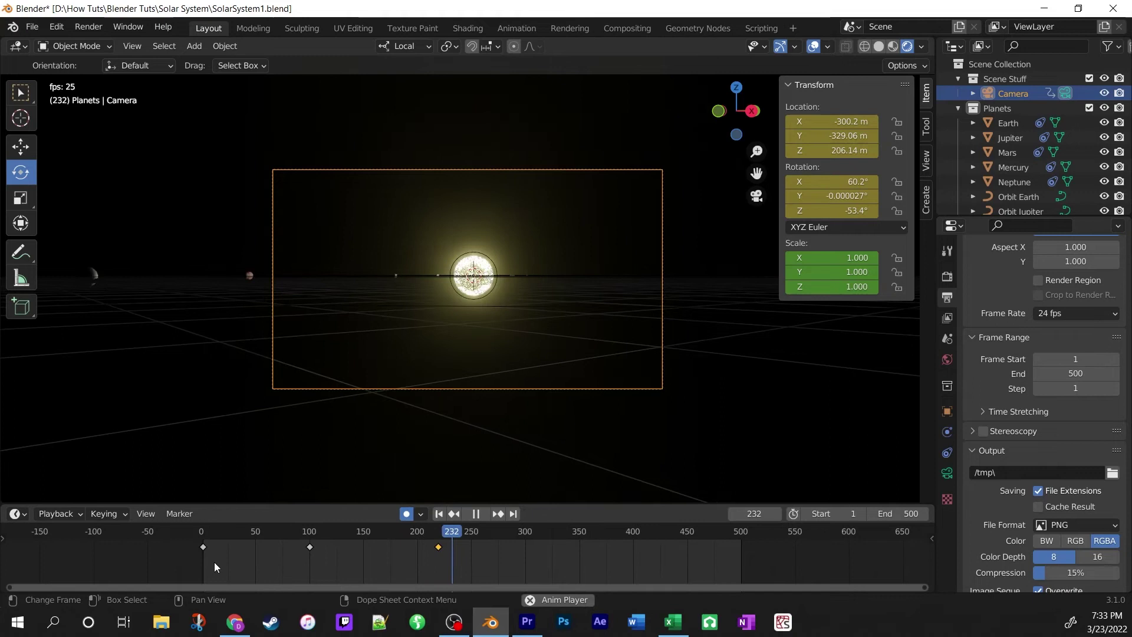
# Step: Stop the fly-through playback at frame 247
pyautogui.press('space')
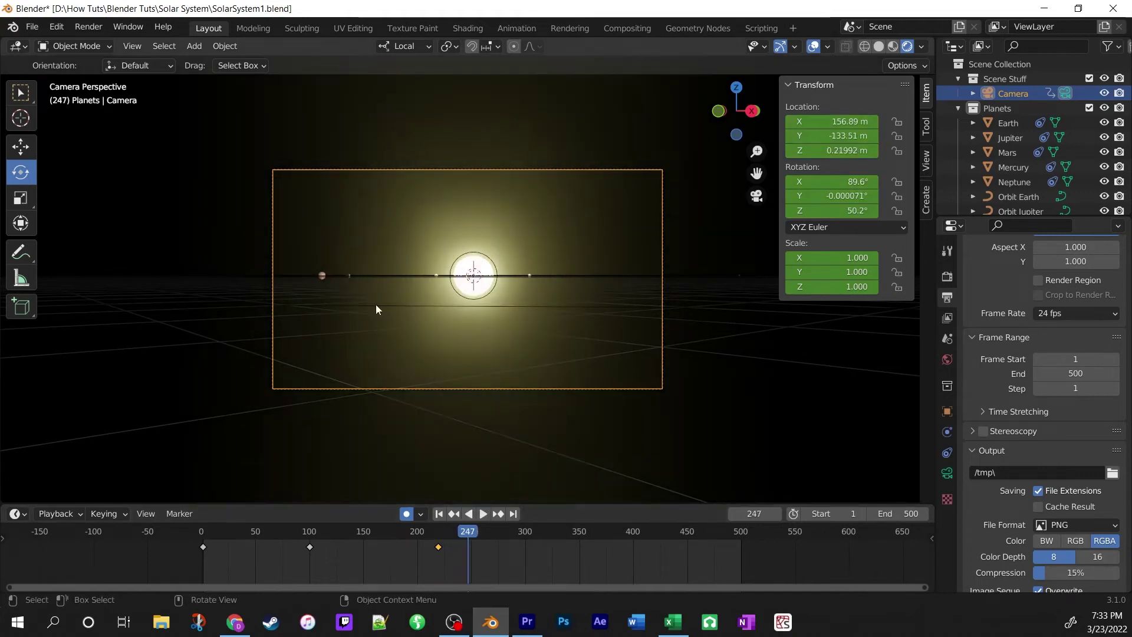
# Step: At frame 350, align the camera above the orbits at (115.68, 23.434, 27.882) m, tilted toward the Sun
pyautogui.moveTo(469, 535); pyautogui.dragTo(579, 546)
pyautogui.moveTo(625, 274); pyautogui.dragTo(583, 296, button='middle')
pyautogui.keyDown('shift'); pyautogui.moveTo(684, 291); pyautogui.dragTo(405, 362, button='middle'); pyautogui.keyUp('shift')
pyautogui.scroll(4, 563, 318)
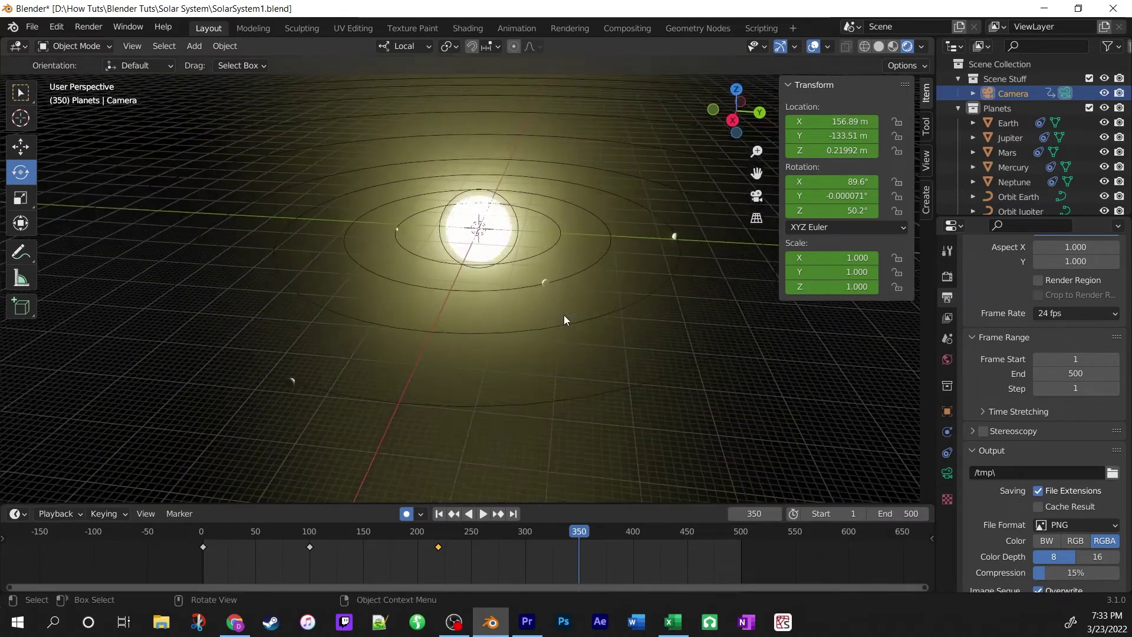
pyautogui.moveTo(614, 303); pyautogui.dragTo(657, 303, button='middle')
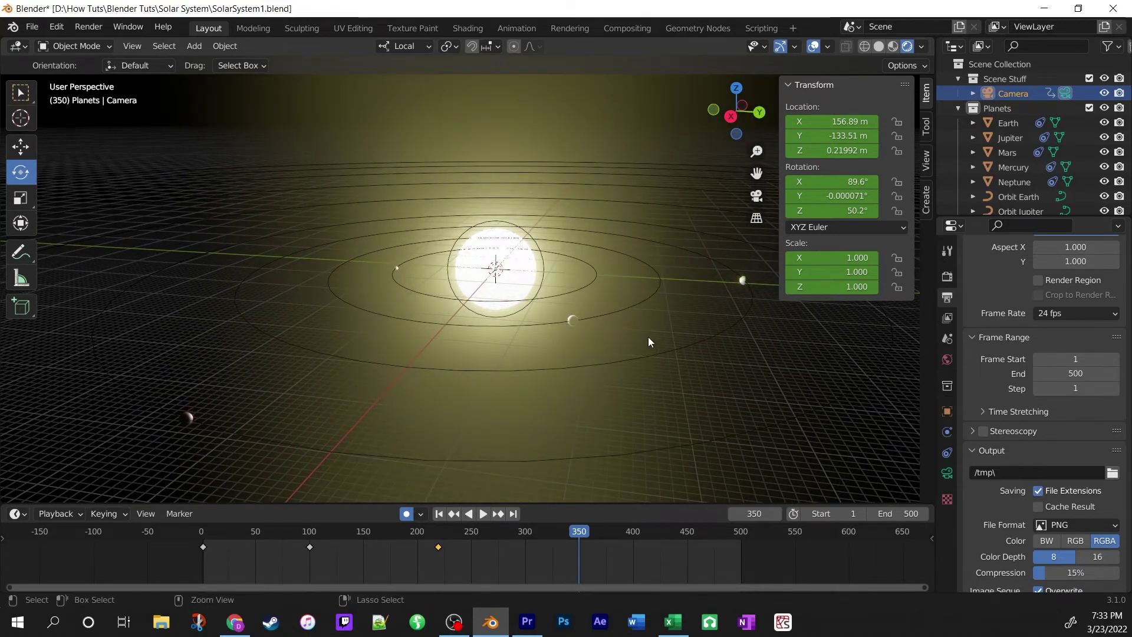
pyautogui.moveTo(649, 338); pyautogui.dragTo(649, 338, button='middle')
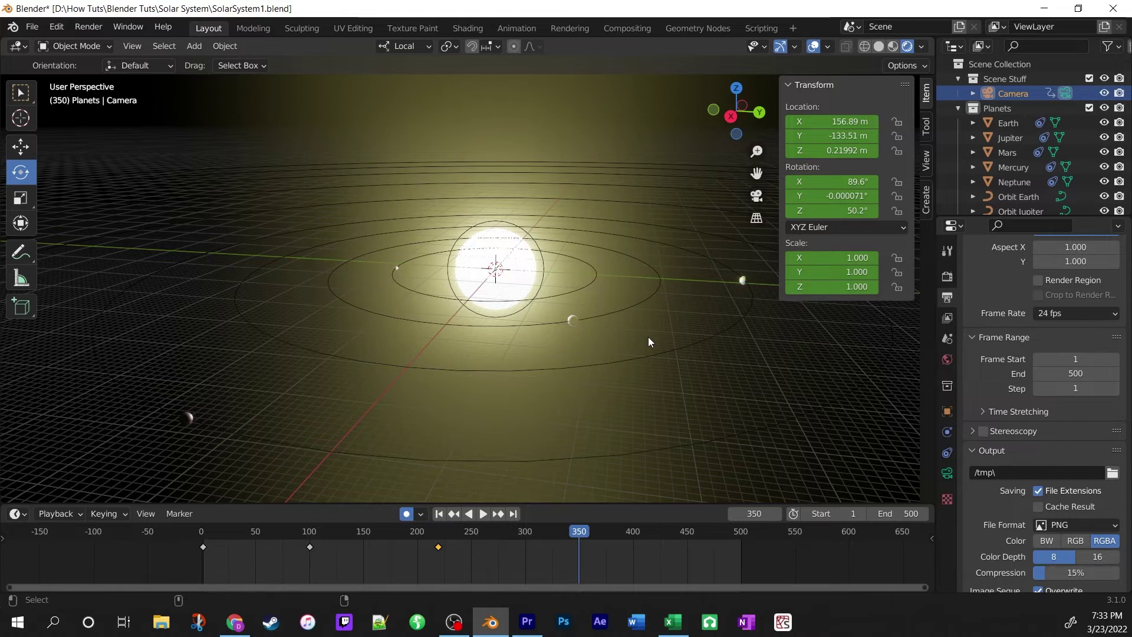
pyautogui.press('ctrl+alt+KP_0')
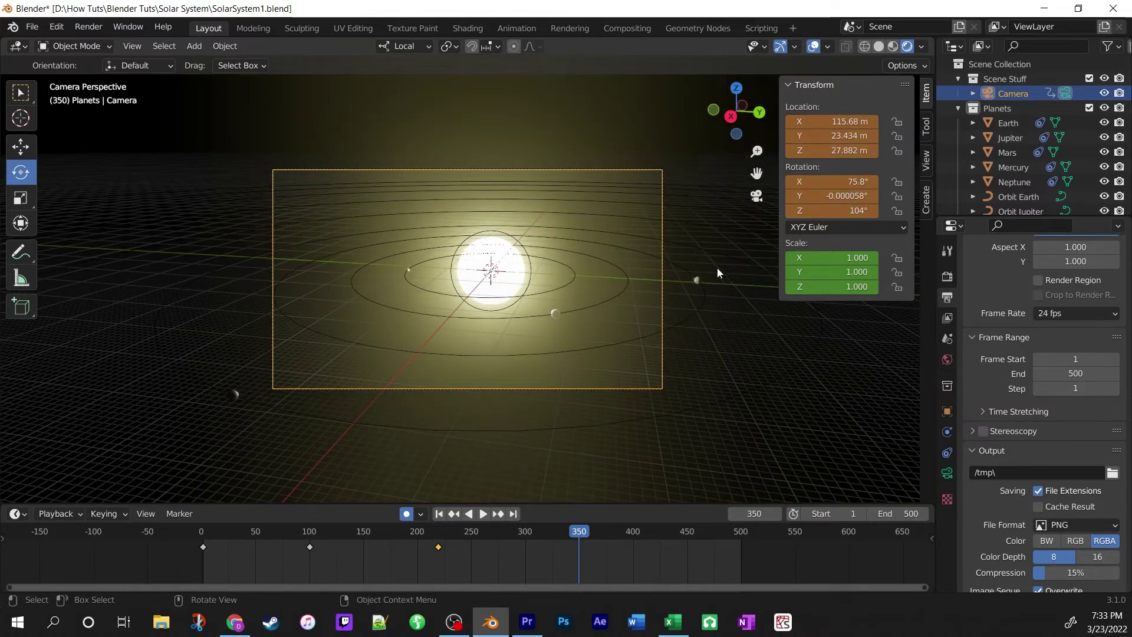
pyautogui.press('r')
pyautogui.press('r')
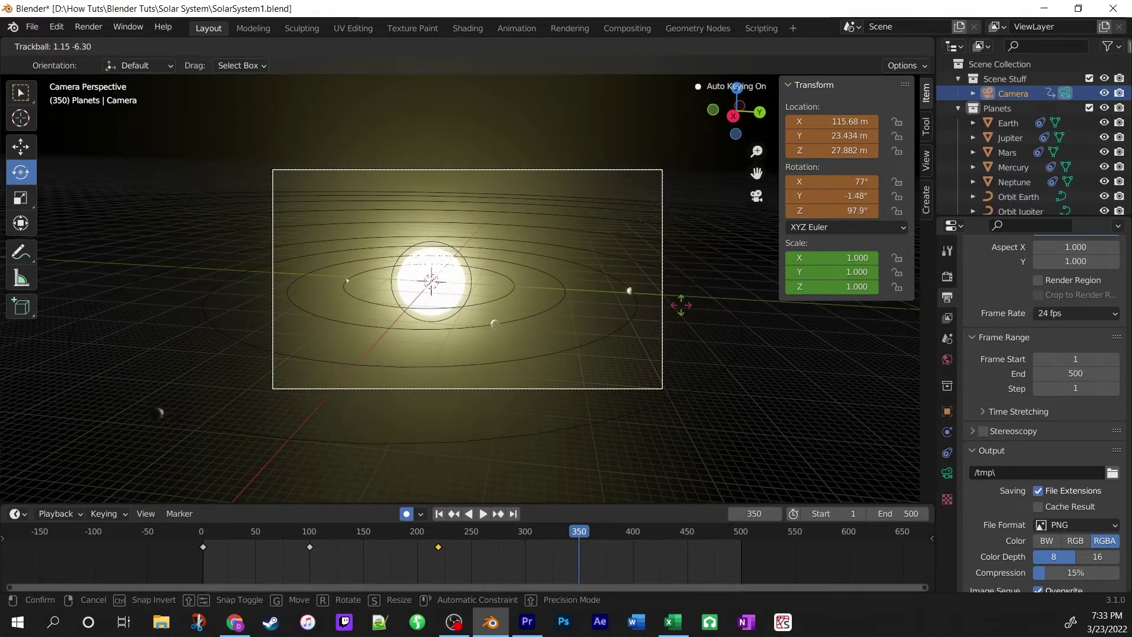
pyautogui.click(683, 305)
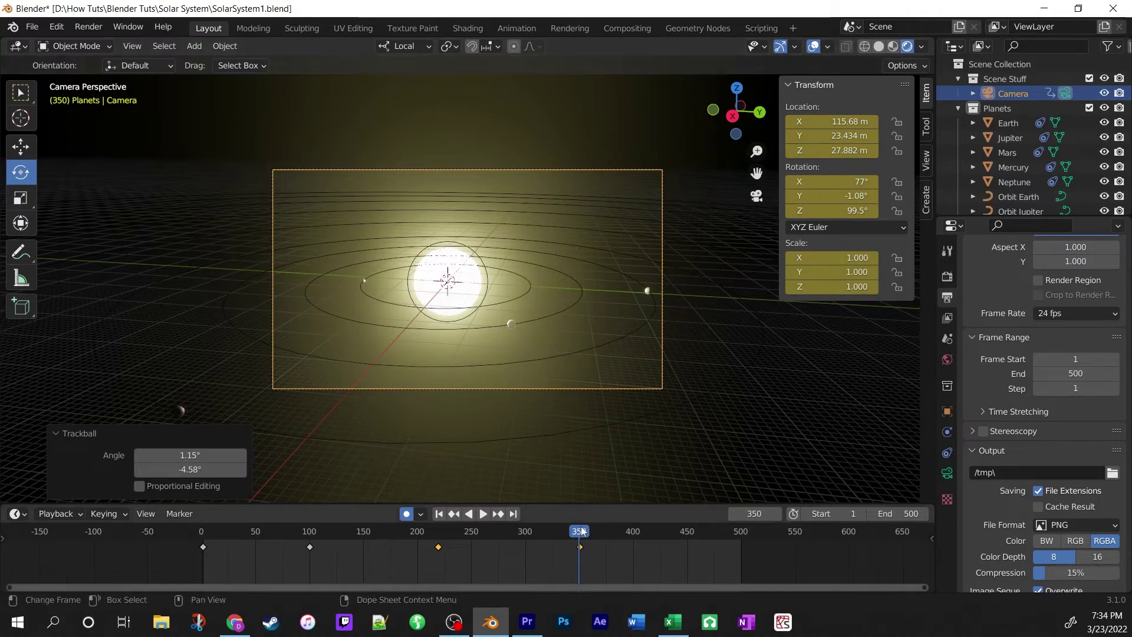
# Step: Replay the animation with the new keyframe, then move the playhead to frame 500
pyautogui.moveTo(575, 534); pyautogui.dragTo(197, 575)
pyautogui.press('space')
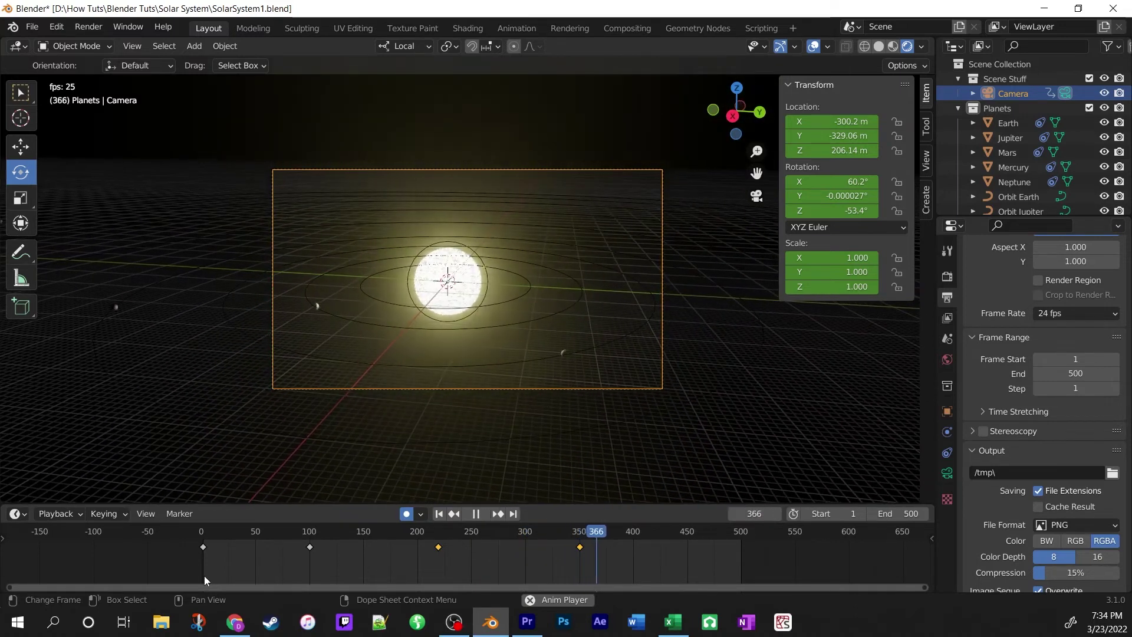
pyautogui.press('space')
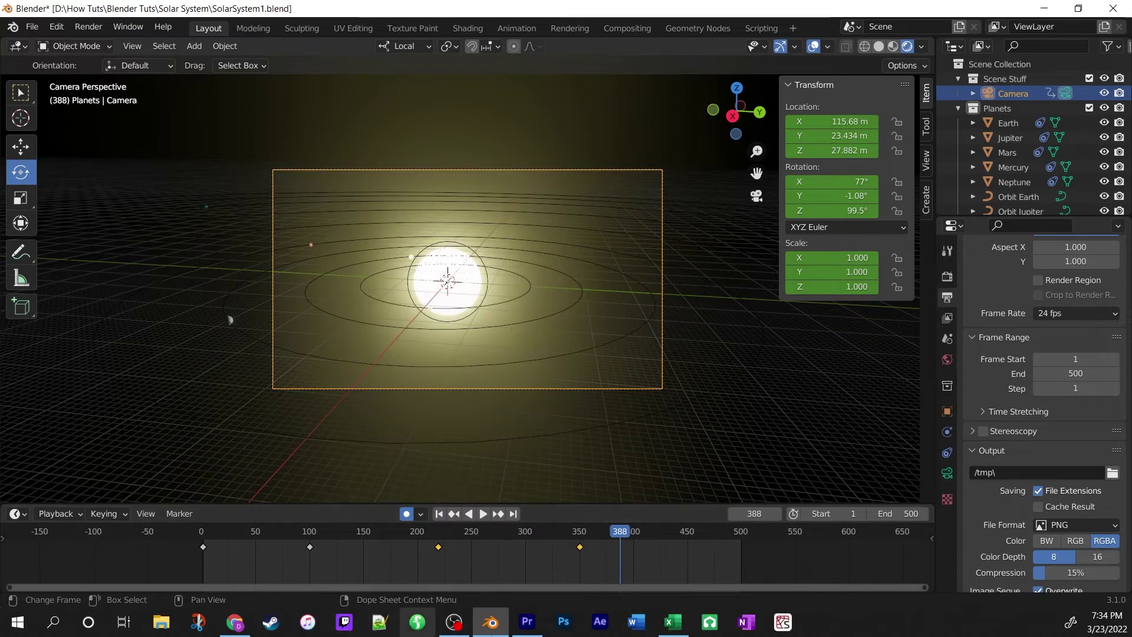
pyautogui.moveTo(619, 535); pyautogui.dragTo(742, 546)
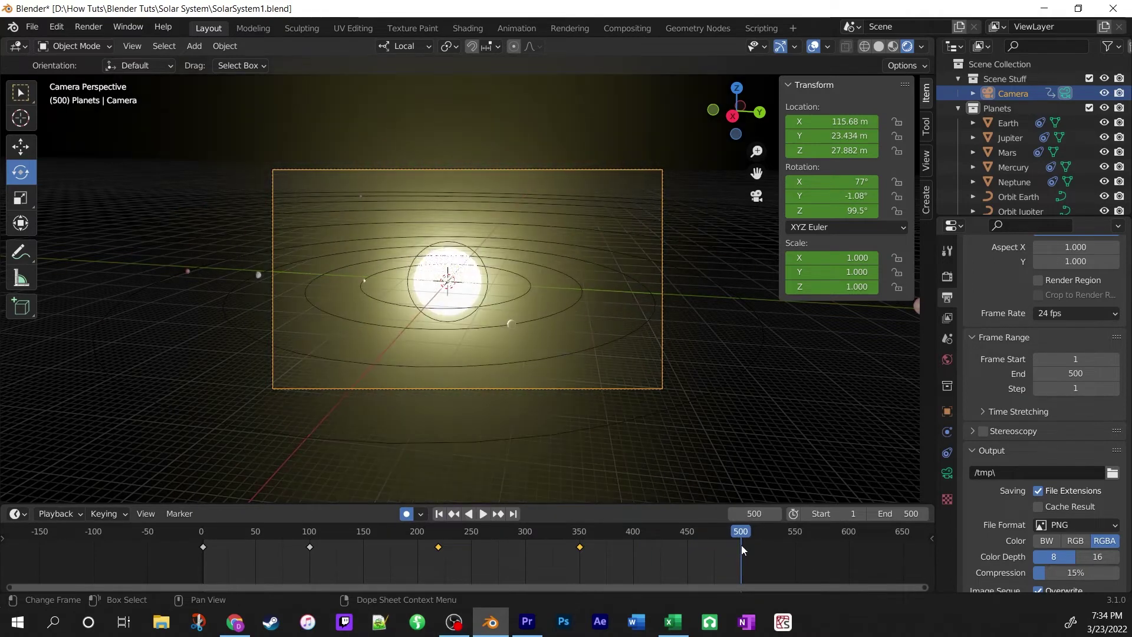
# Step: Align the camera to a wider orbiting view around the Sun for frame 500
pyautogui.moveTo(685, 352); pyautogui.dragTo(572, 353, button='middle')
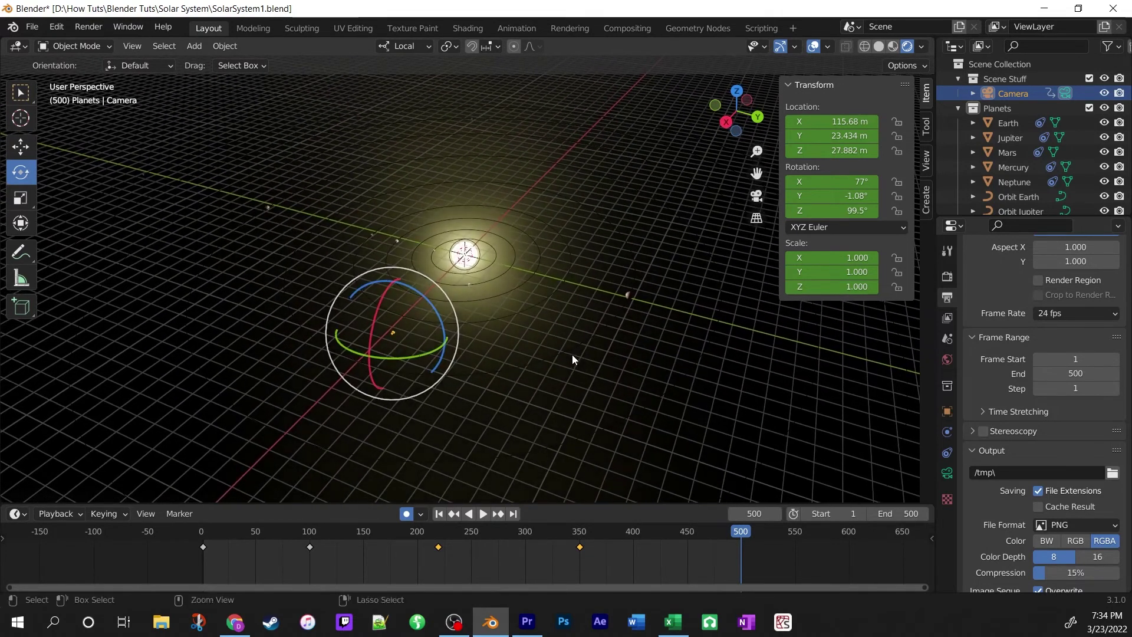
pyautogui.press('ctrl+alt+KP_0')
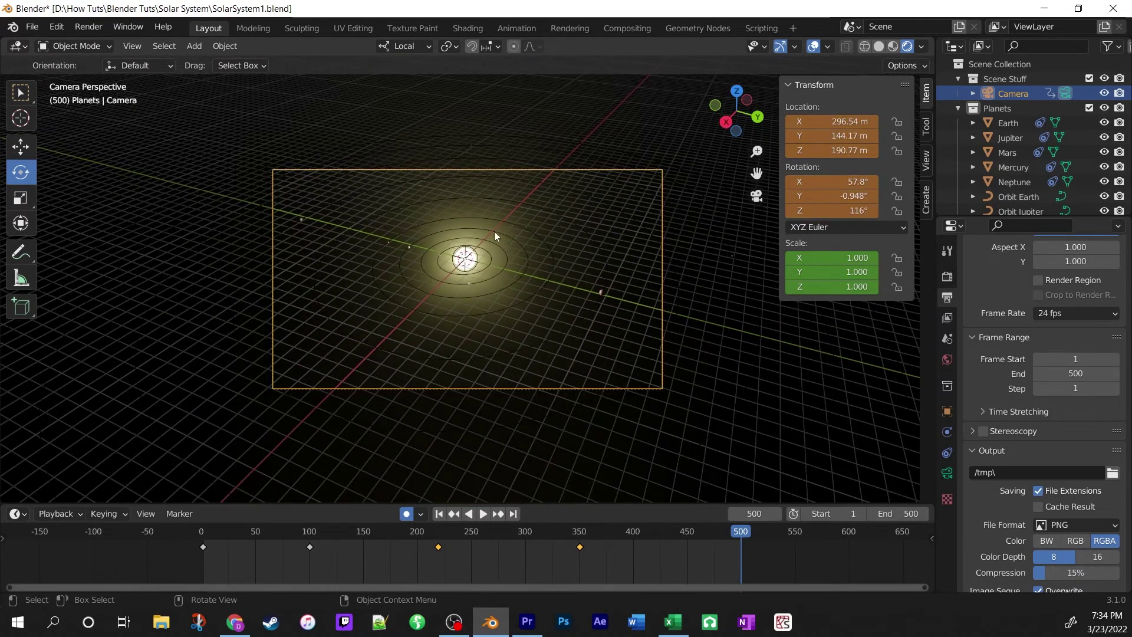
pyautogui.scroll(3, 454, 233)
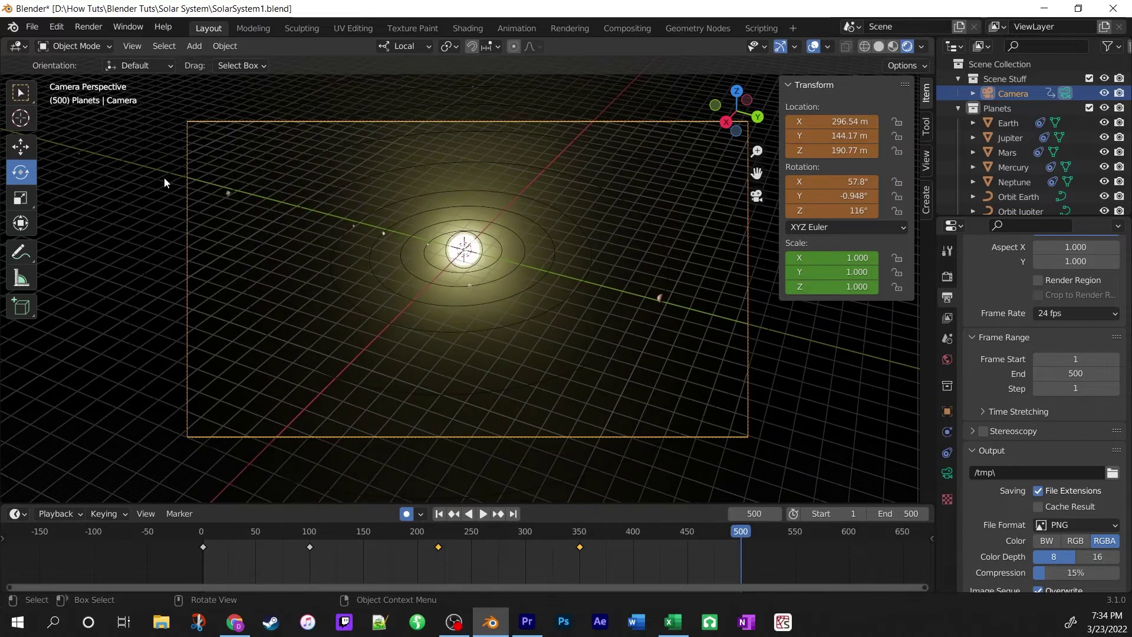
pyautogui.moveTo(306, 288); pyautogui.dragTo(625, 248, button='middle')
# Step: Pull the camera back to (359.53, 183.68, 239.54) m and save SolarSystem1.blend
pyautogui.click(21, 146)
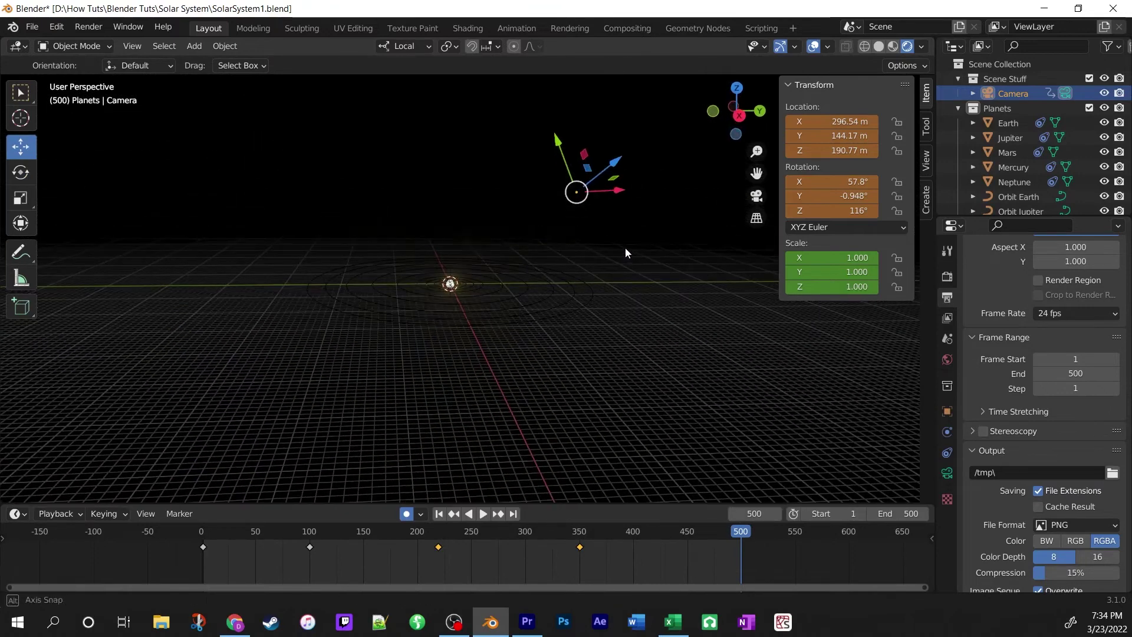
pyautogui.press('g')
pyautogui.press('z')
pyautogui.press('z')
pyautogui.click(660, 140)
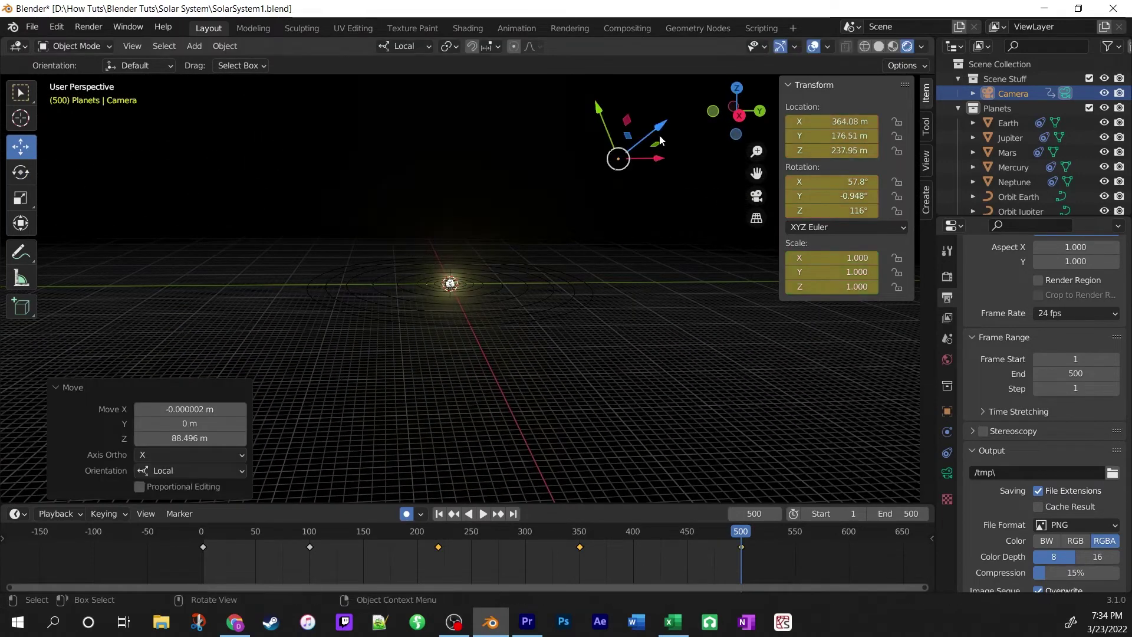
pyautogui.press('KP_0')
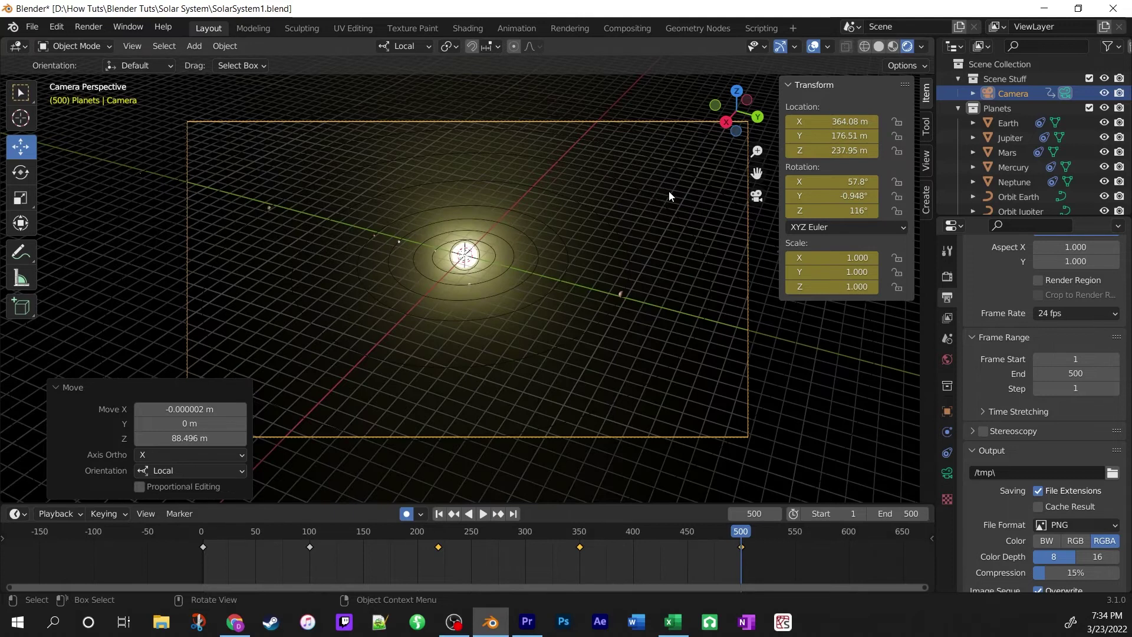
pyautogui.press('g')
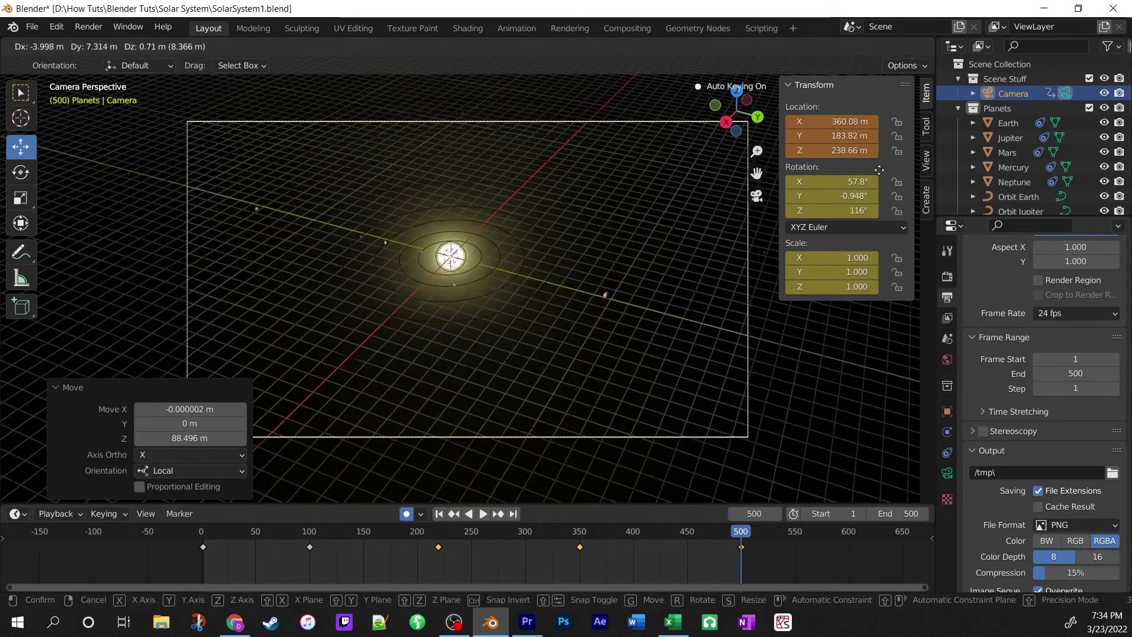
pyautogui.click(899, 490)
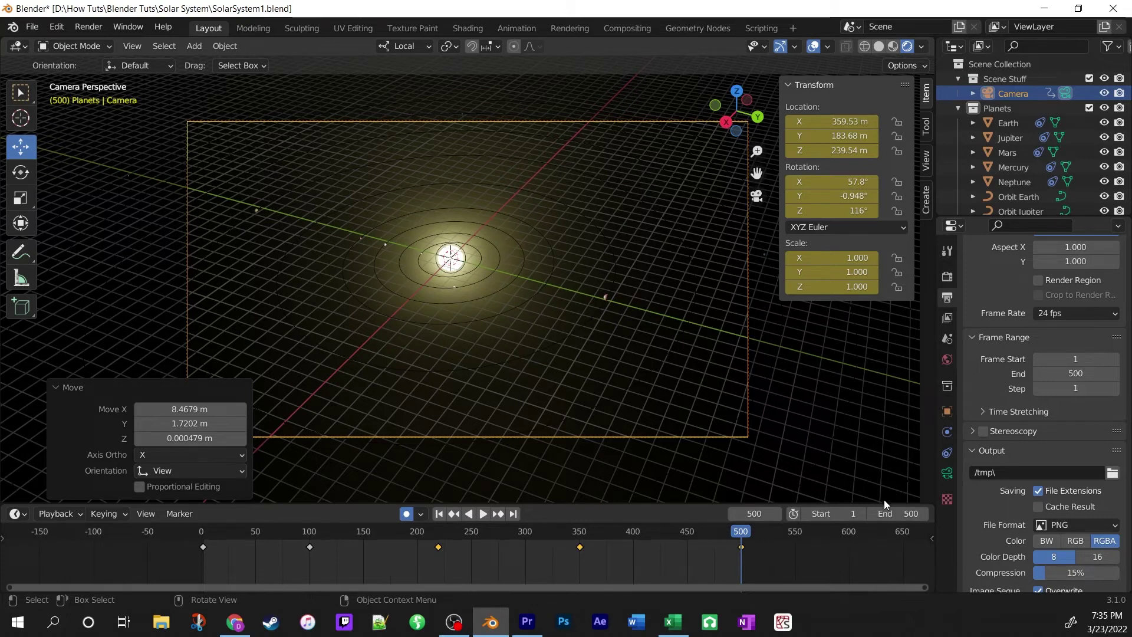
pyautogui.click(33, 27)
pyautogui.click(61, 124)
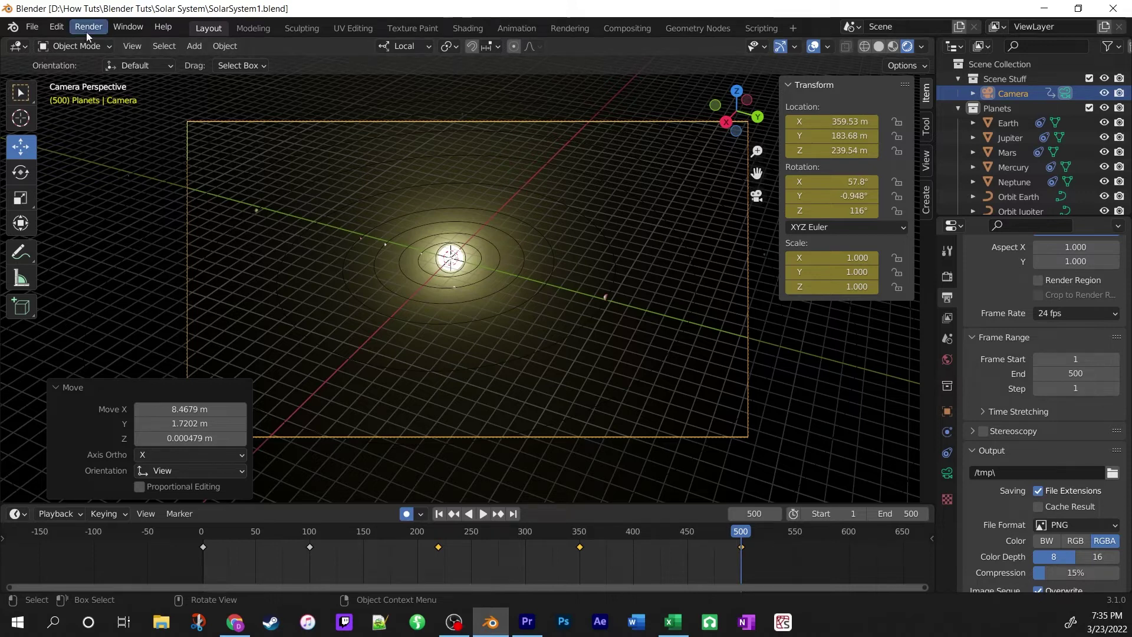
# Step: Check the Render tab, then review Output Properties showing frames 1–500 as PNG to /tmp\
pyautogui.click(948, 277)
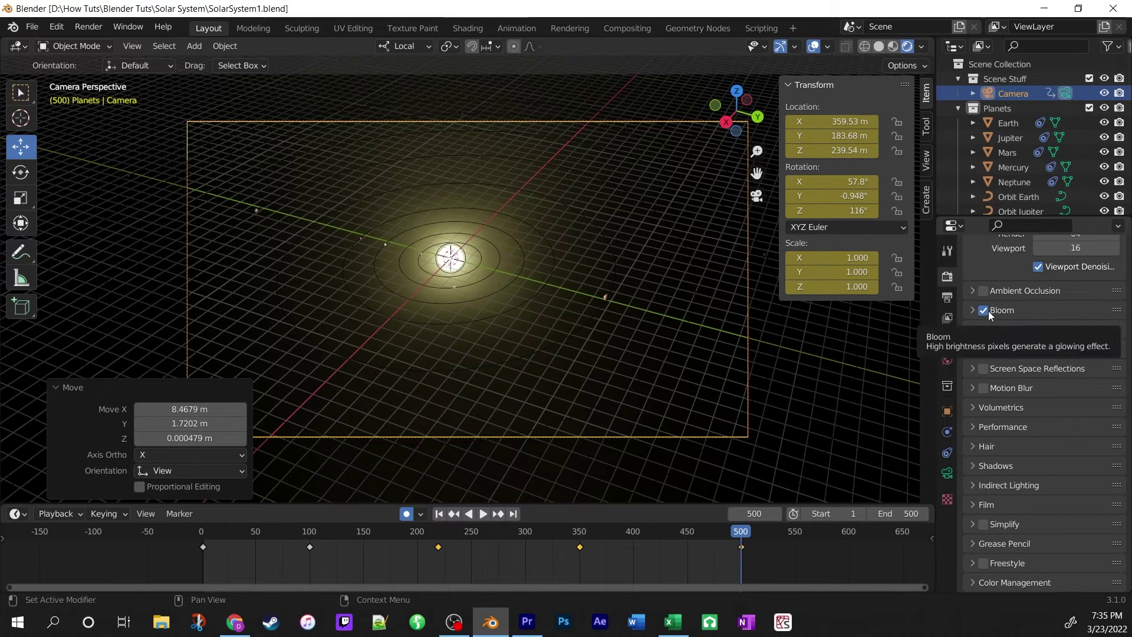
pyautogui.click(948, 297)
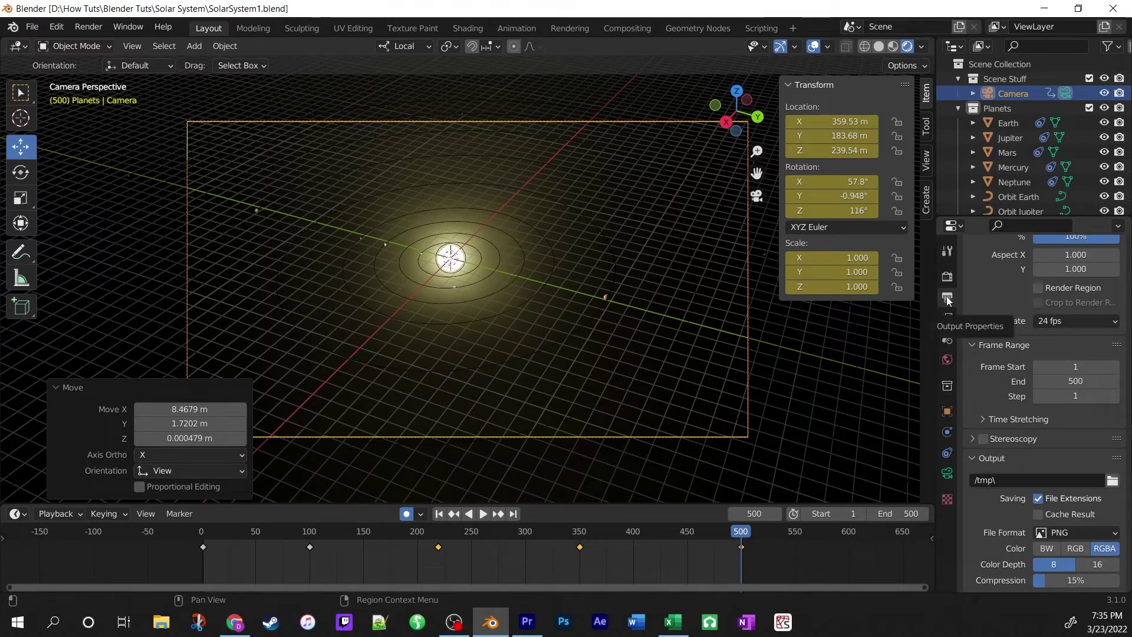
pyautogui.scroll(3, 986, 314)
pyautogui.scroll(1, 986, 313)
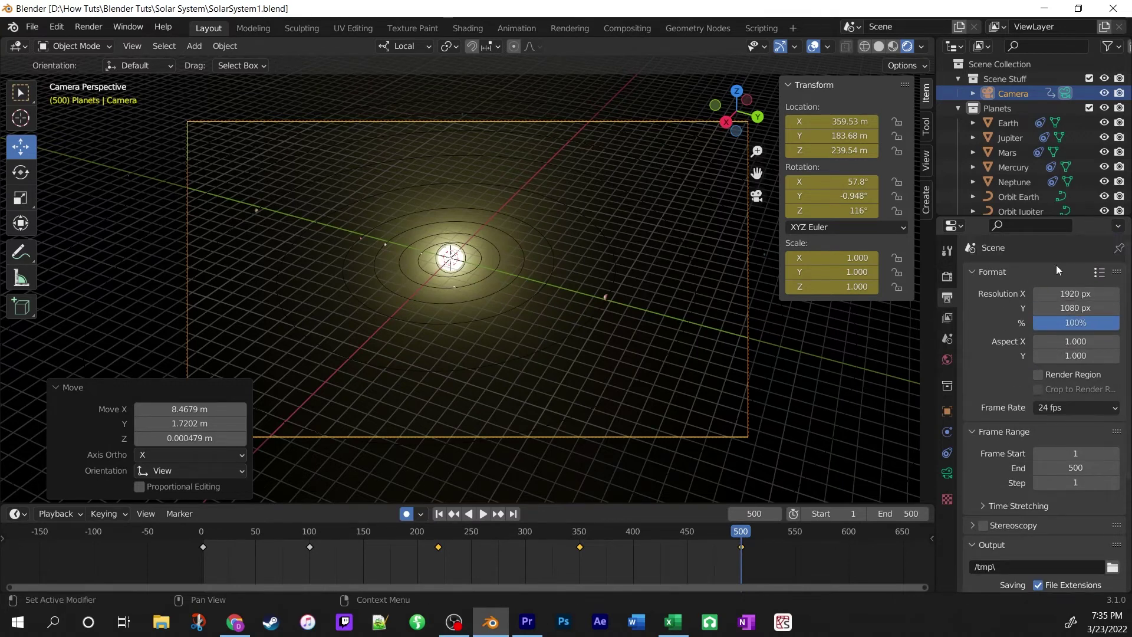
pyautogui.scroll(-4, 998, 361)
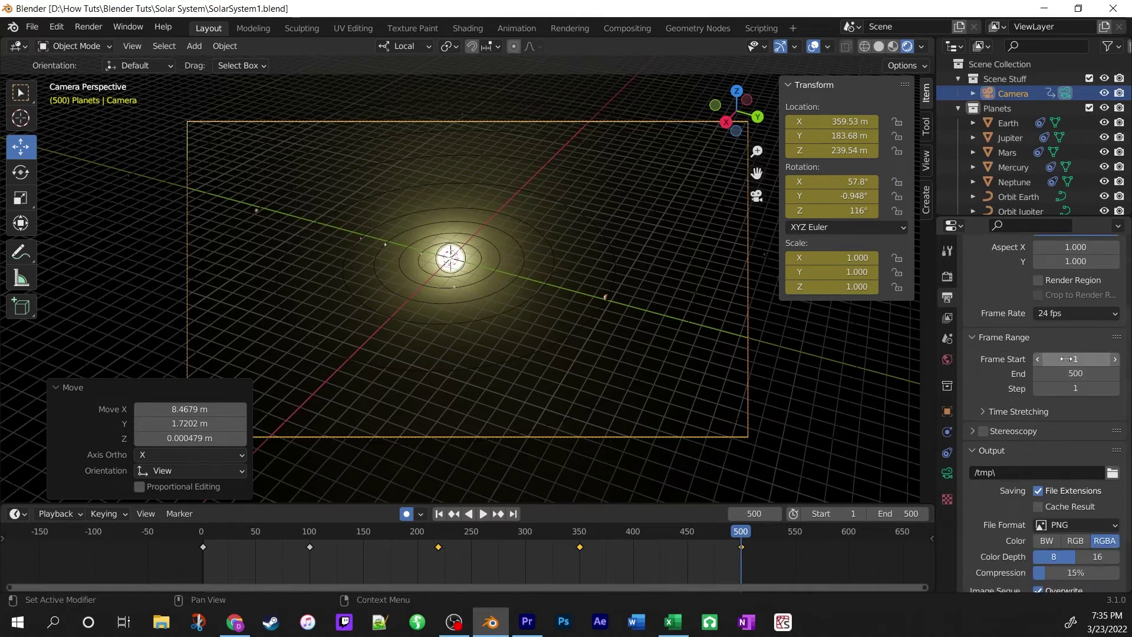
pyautogui.scroll(-3, 984, 351)
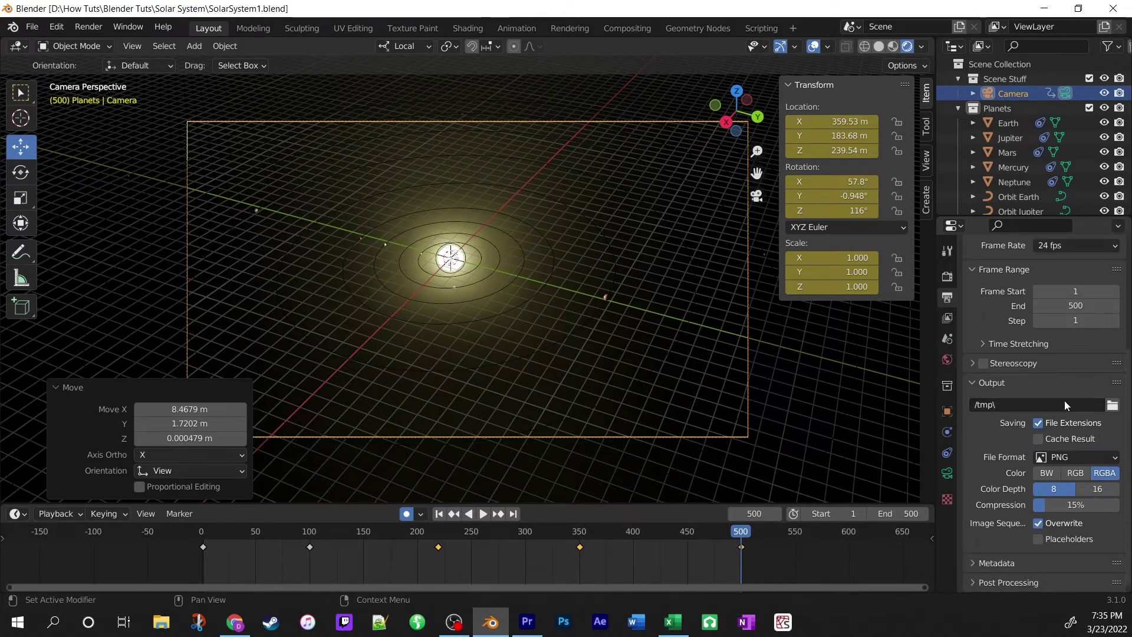
# Step: Set the render output path to D:\How Tuts\Blender Tuts\Solar System\Solar System 1
pyautogui.click(1113, 406)
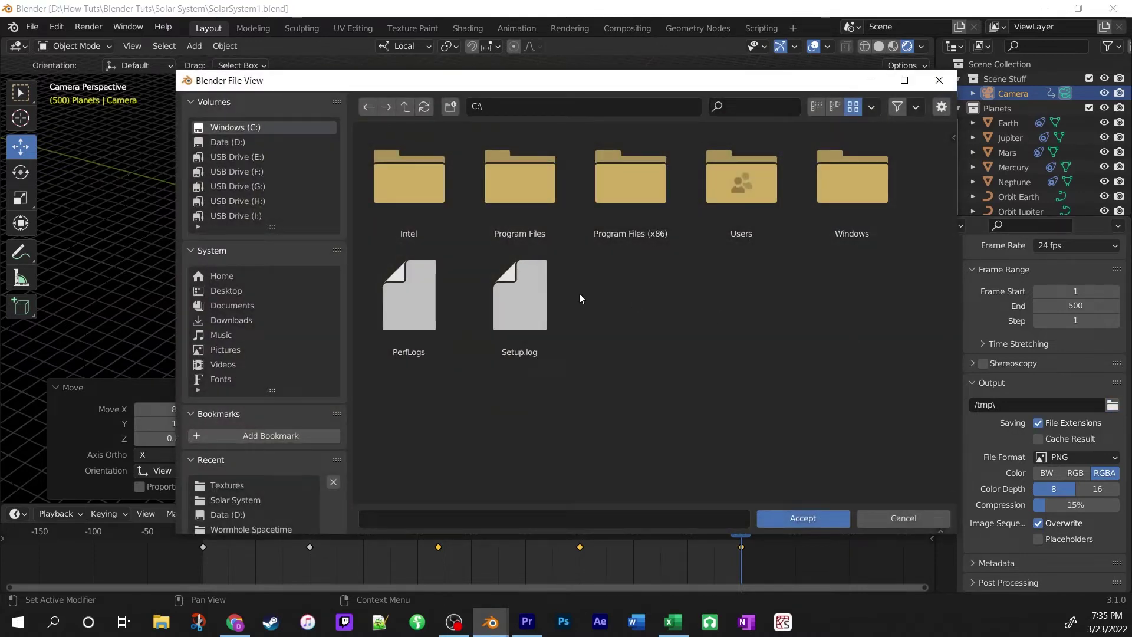
pyautogui.click(222, 143)
pyautogui.doubleClick(653, 193)
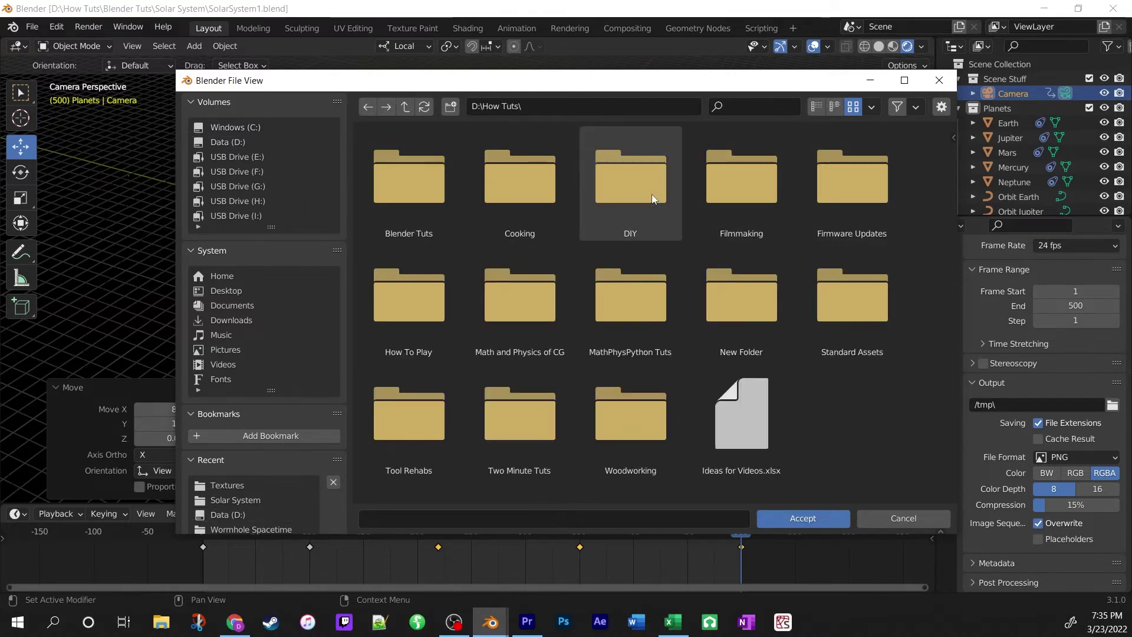
pyautogui.doubleClick(427, 207)
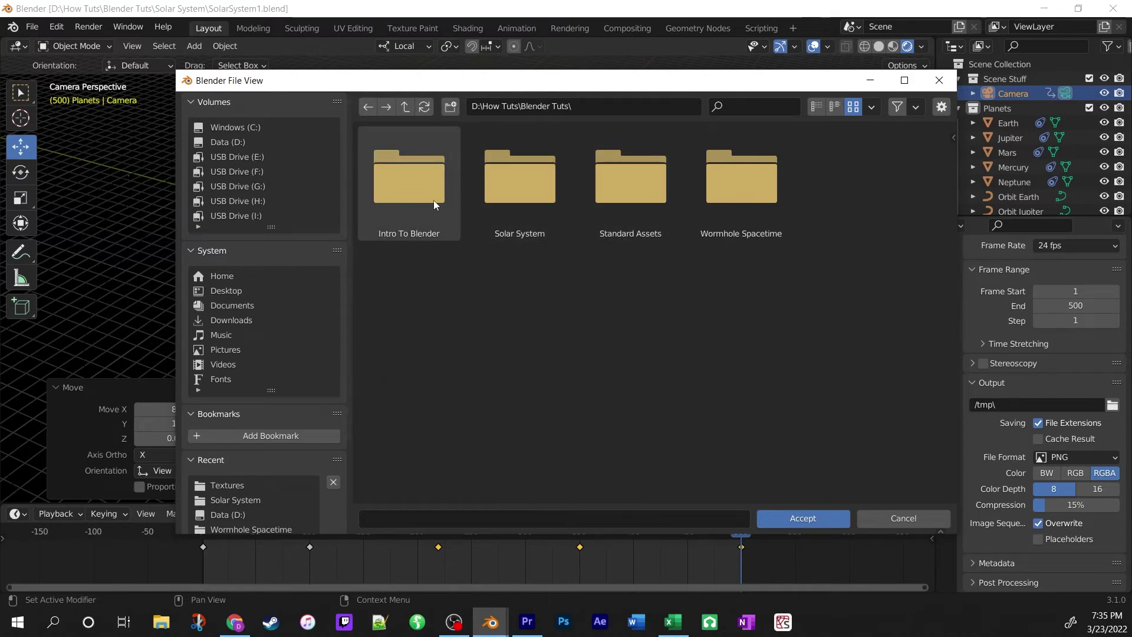
pyautogui.doubleClick(516, 200)
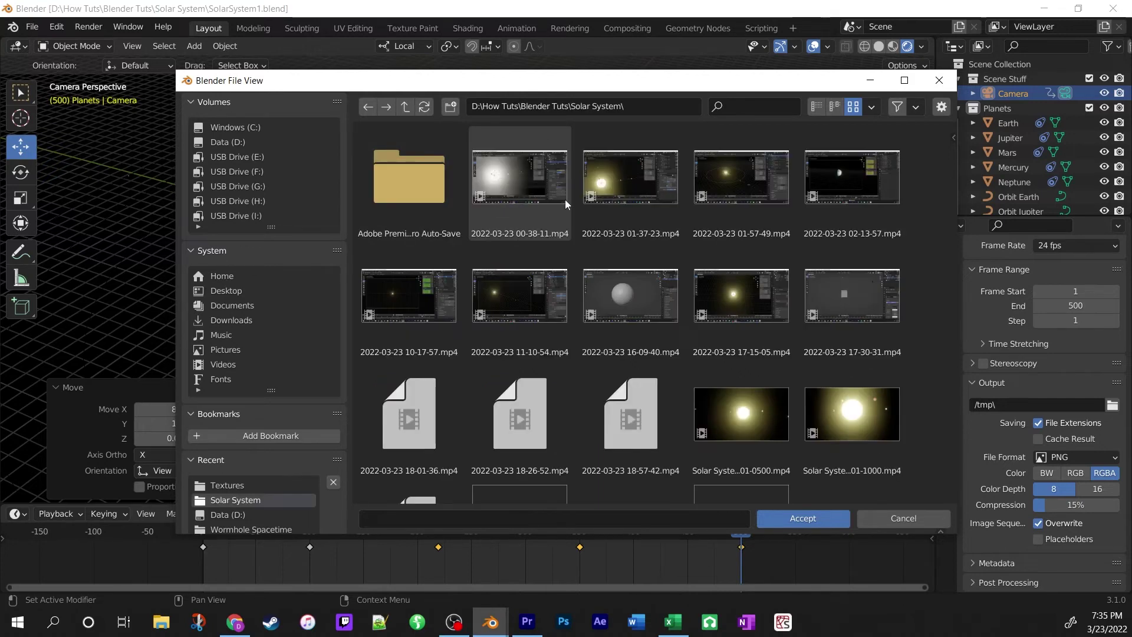
pyautogui.click(528, 519)
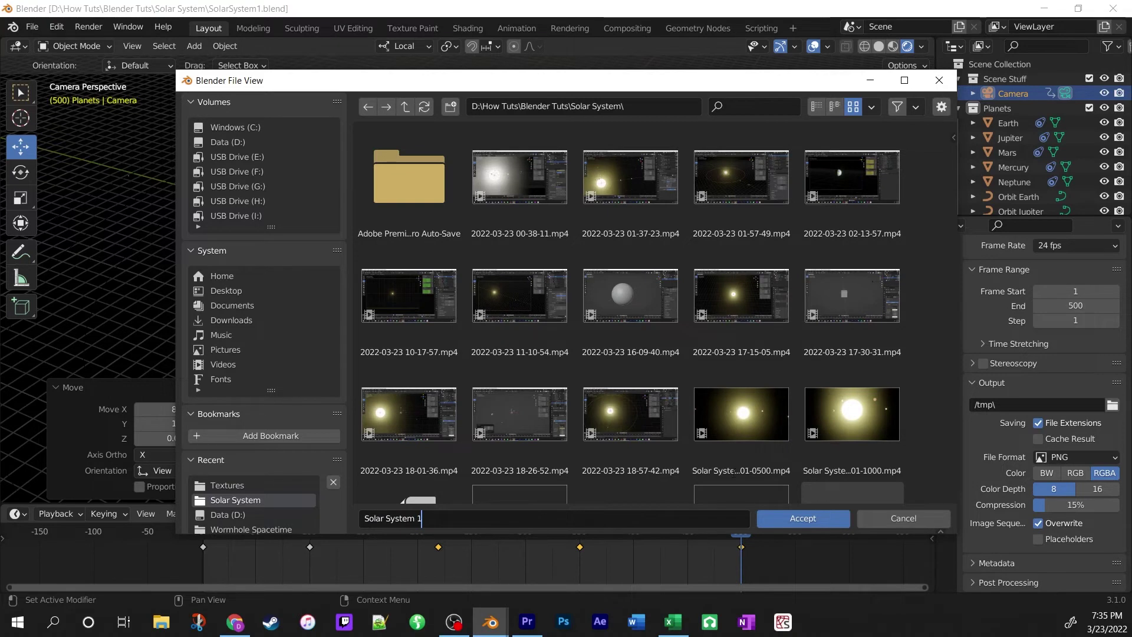
pyautogui.click(797, 517)
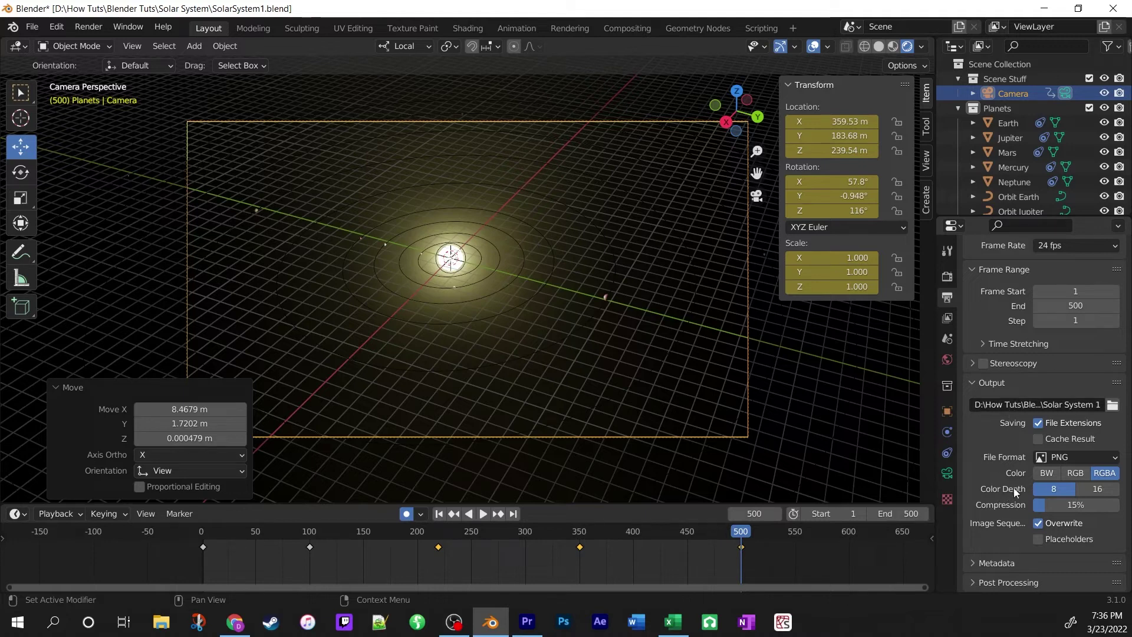
# Step: Choose FFmpeg Video, then under Encoding set Container to MPEG-4 and Output Quality to High Quality
pyautogui.click(1114, 462)
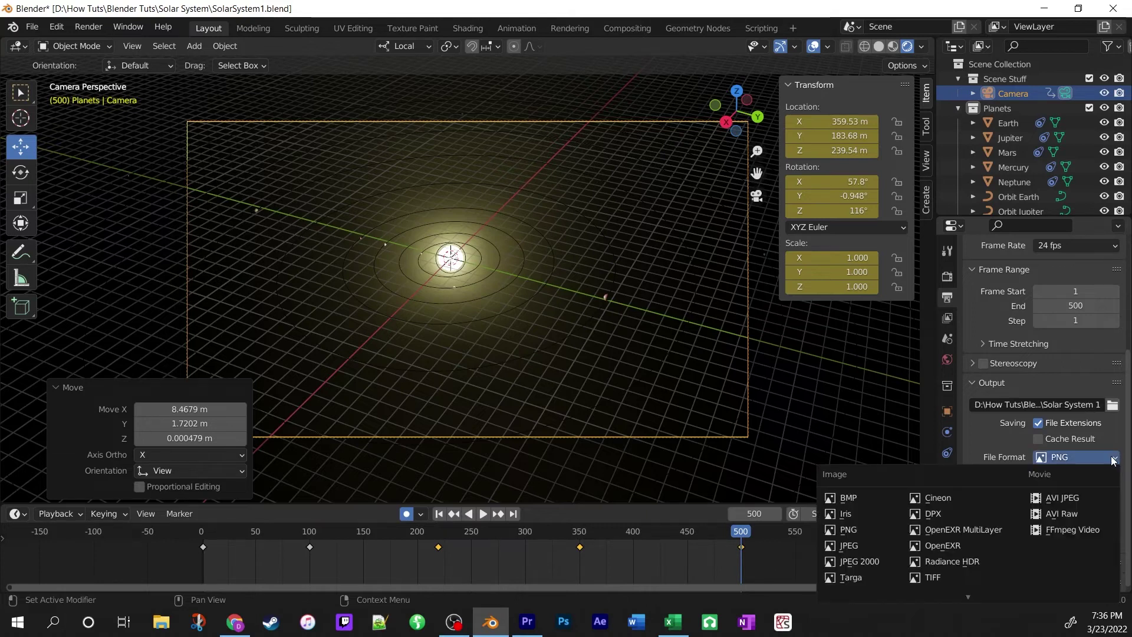
pyautogui.click(1087, 532)
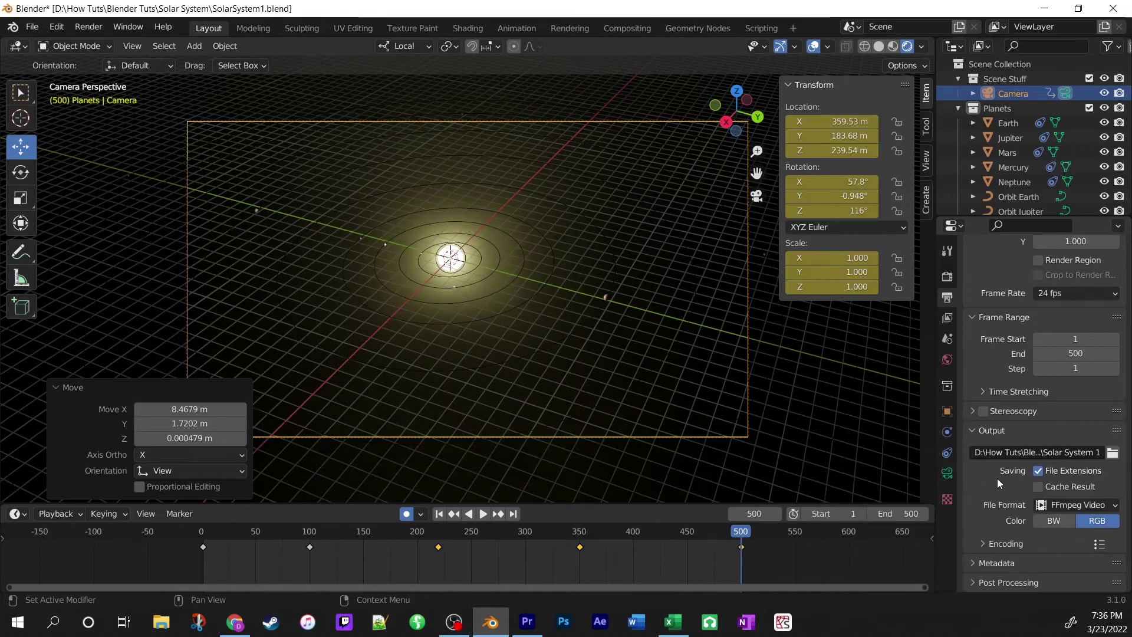
pyautogui.click(991, 543)
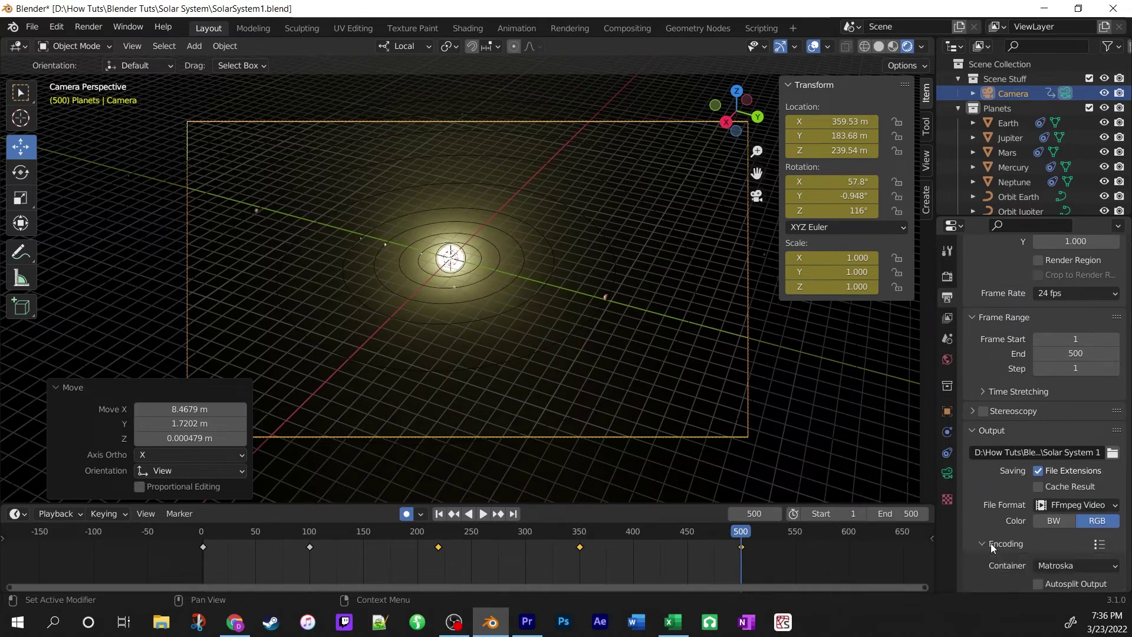
pyautogui.scroll(-5, 996, 511)
pyautogui.click(1070, 449)
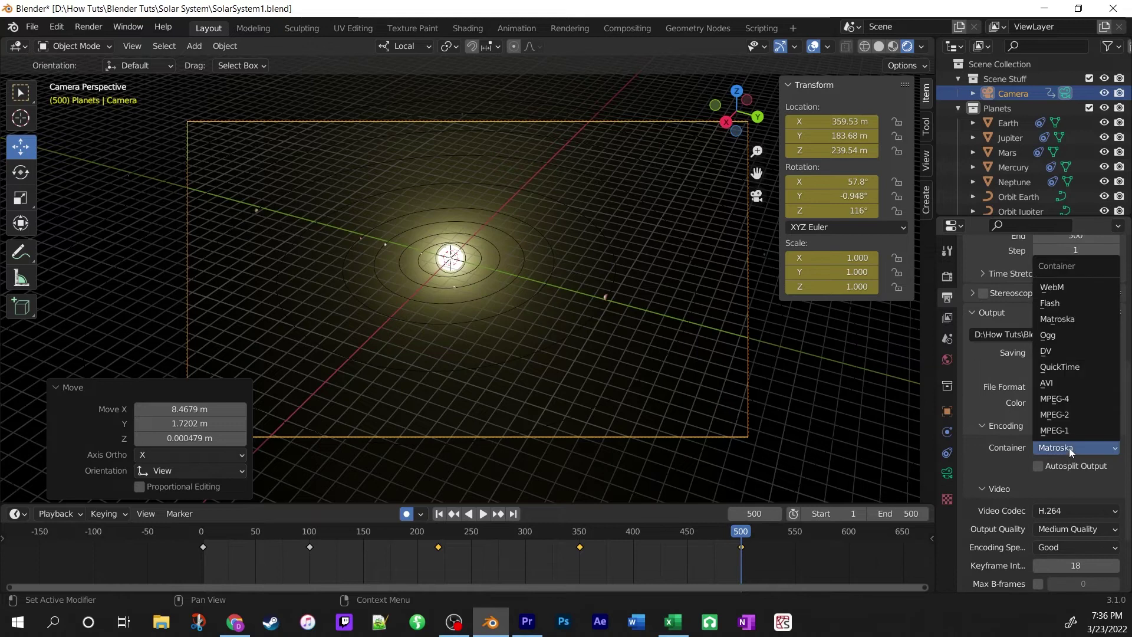
pyautogui.click(1071, 395)
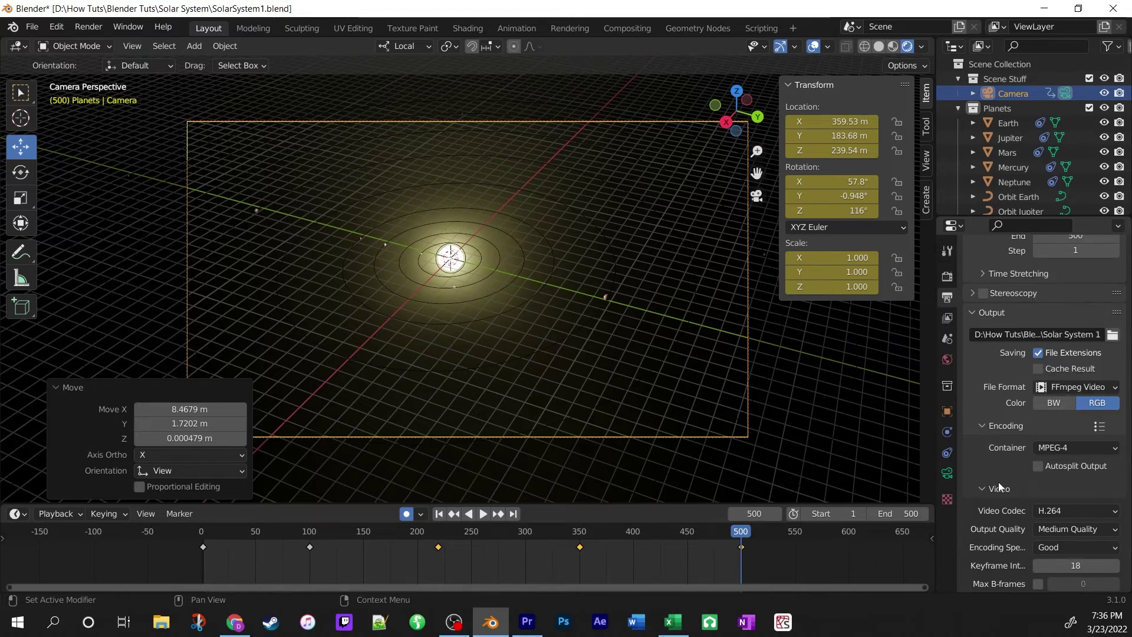
pyautogui.scroll(-2, 999, 482)
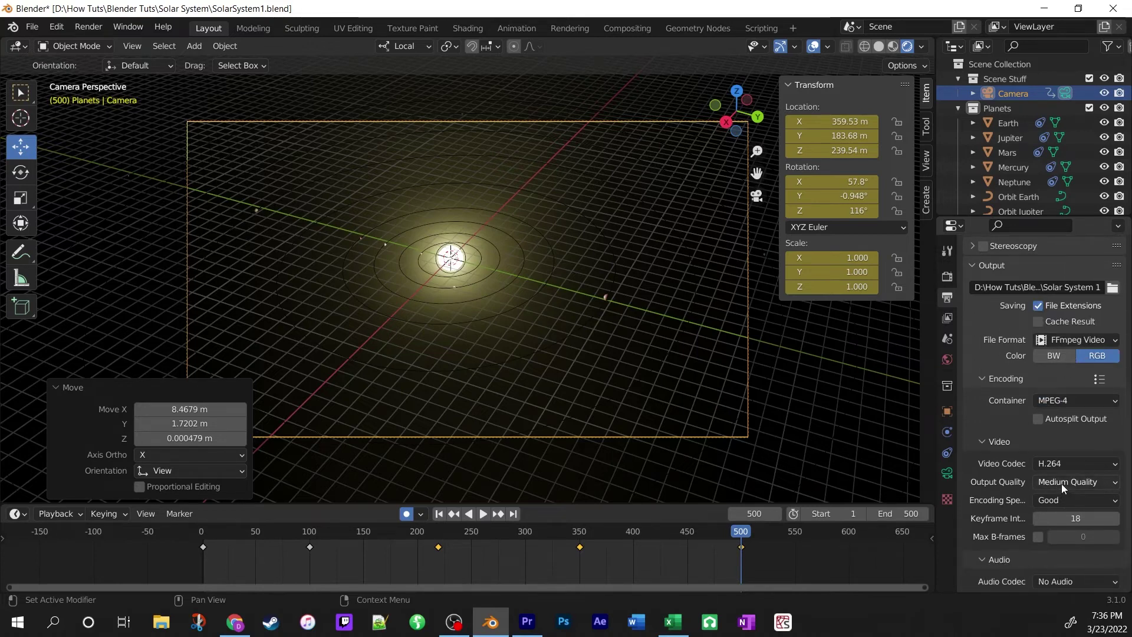
pyautogui.click(1062, 484)
pyautogui.click(1057, 421)
pyautogui.scroll(10, 972, 416)
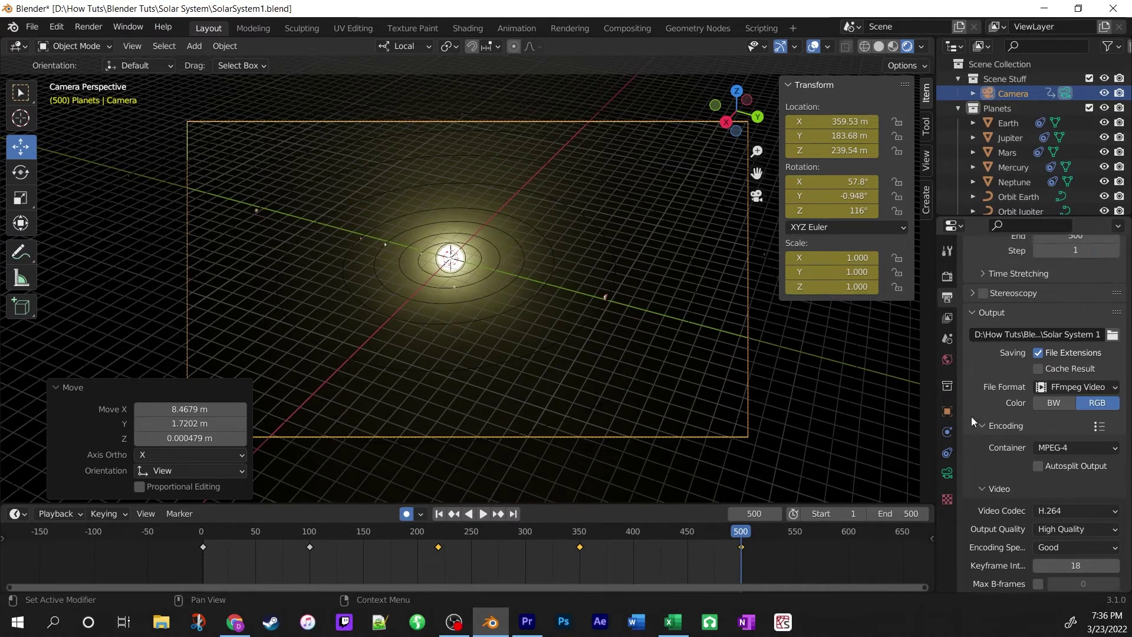
pyautogui.scroll(2, 972, 417)
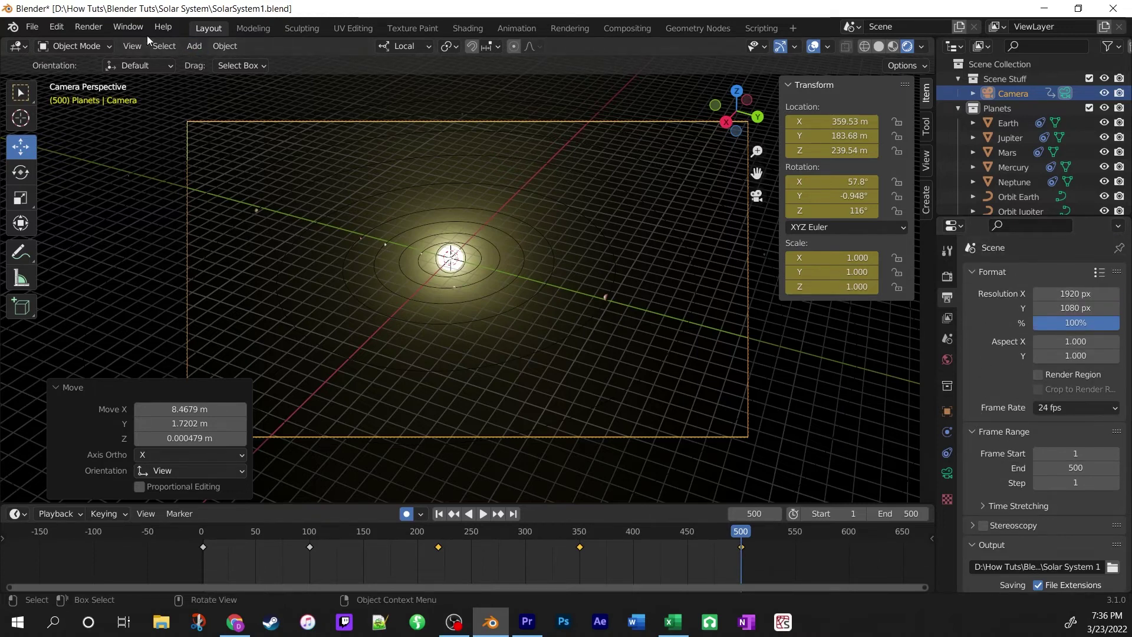
# Step: Save SolarSystem1.blend with the MPEG-4 output settings, then open the Render menu
pyautogui.click(32, 27)
pyautogui.click(84, 130)
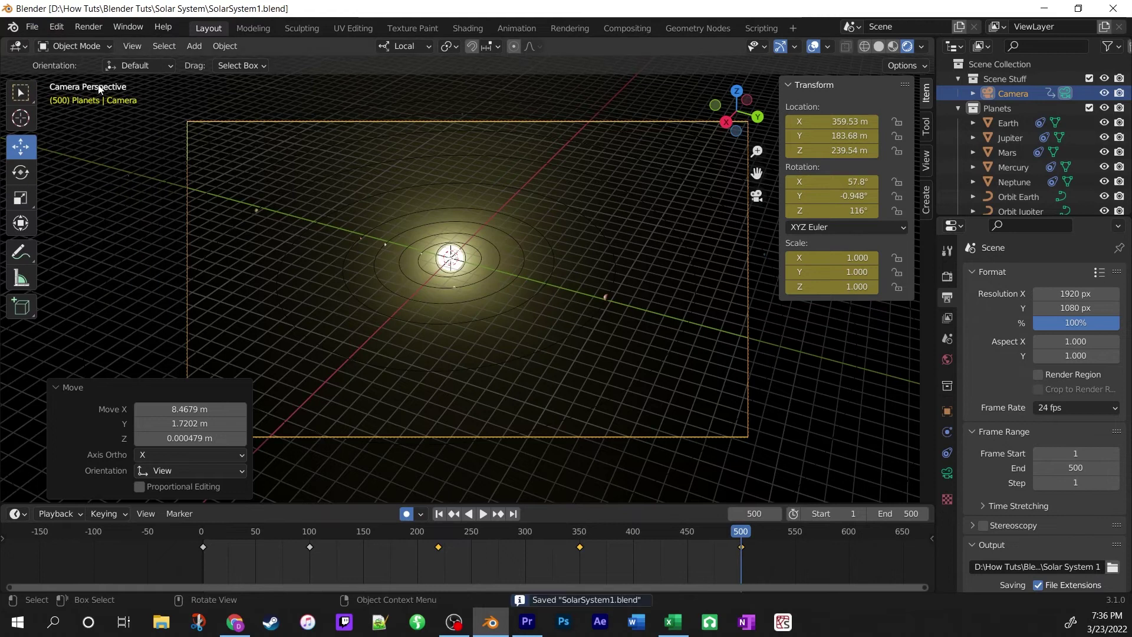
pyautogui.click(80, 30)
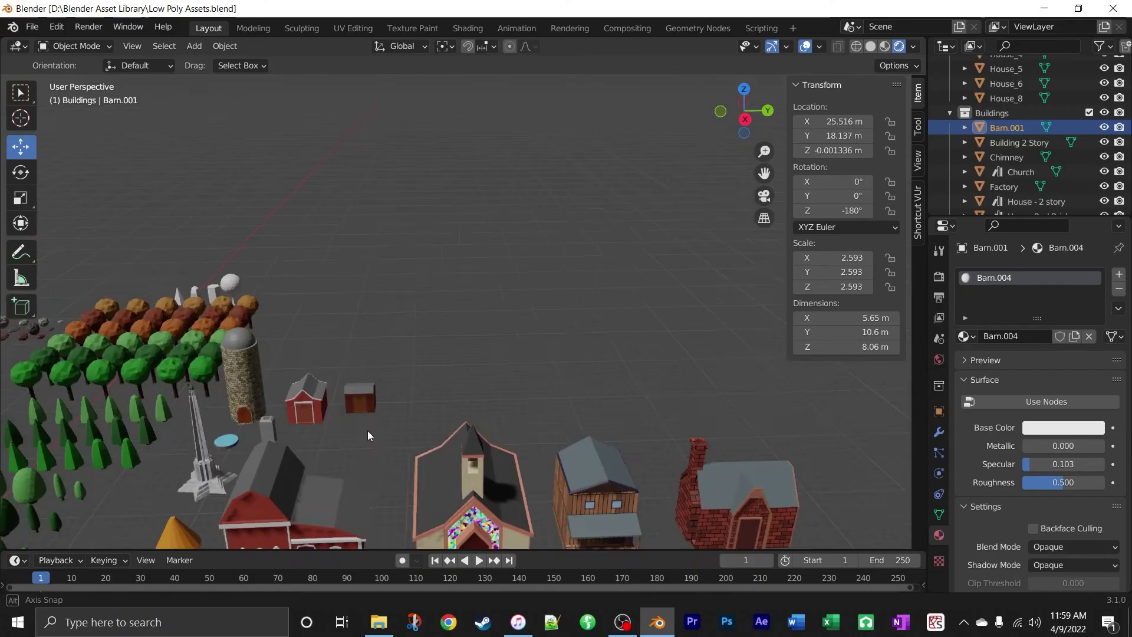
# Step: Move from the Patreon airship post to the D&D .blend files in D:\How Tuts\DnD\Other
pyautogui.moveTo(367, 430); pyautogui.dragTo(519, 338, button='middle')
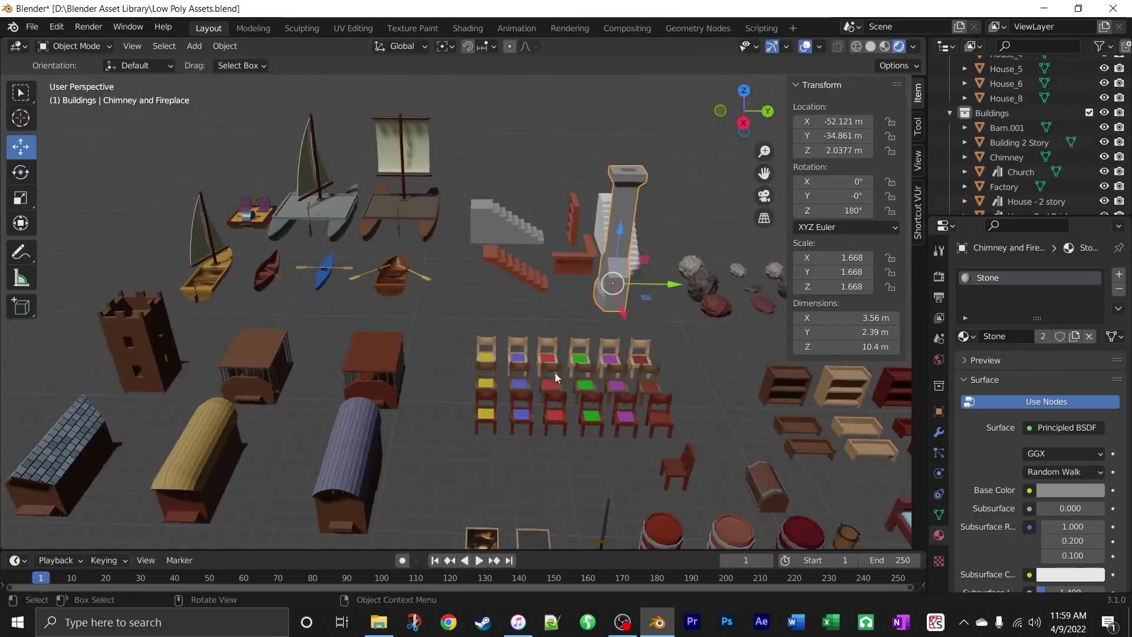
pyautogui.moveTo(555, 373); pyautogui.dragTo(496, 354, button='middle')
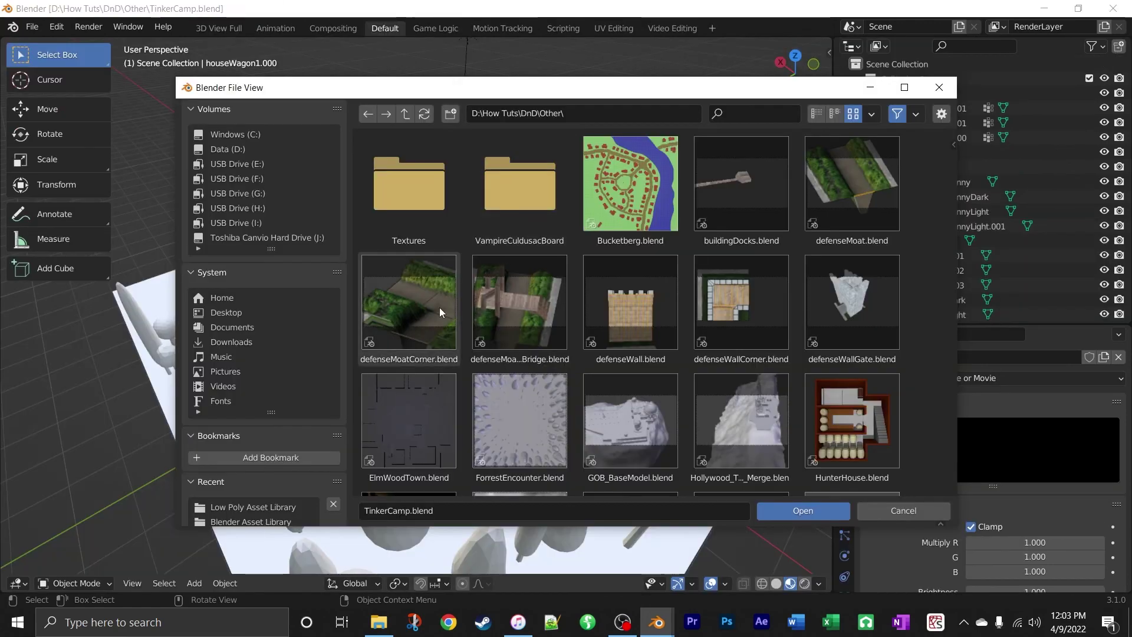